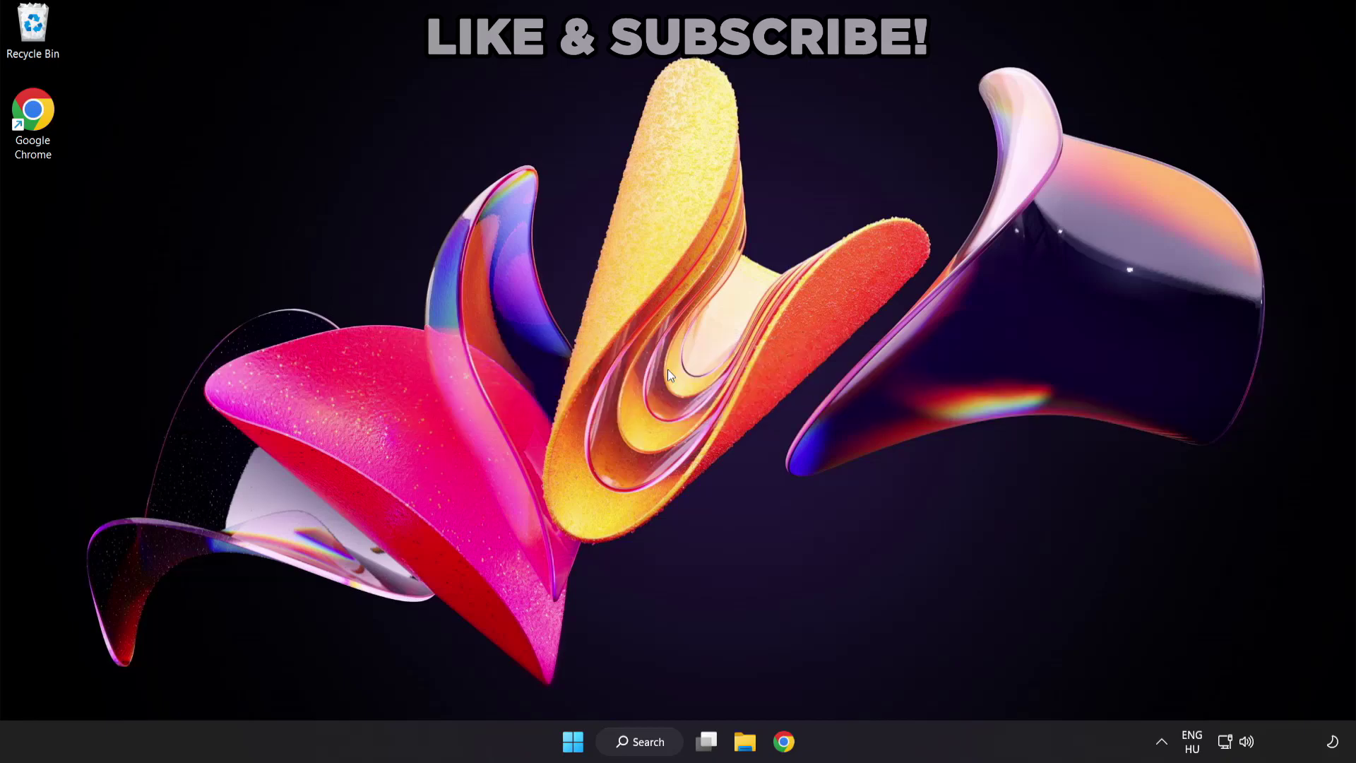
# Step: Search Windows for 'device manager' and launch Device Manager from the best match
pyautogui.click(649, 743)
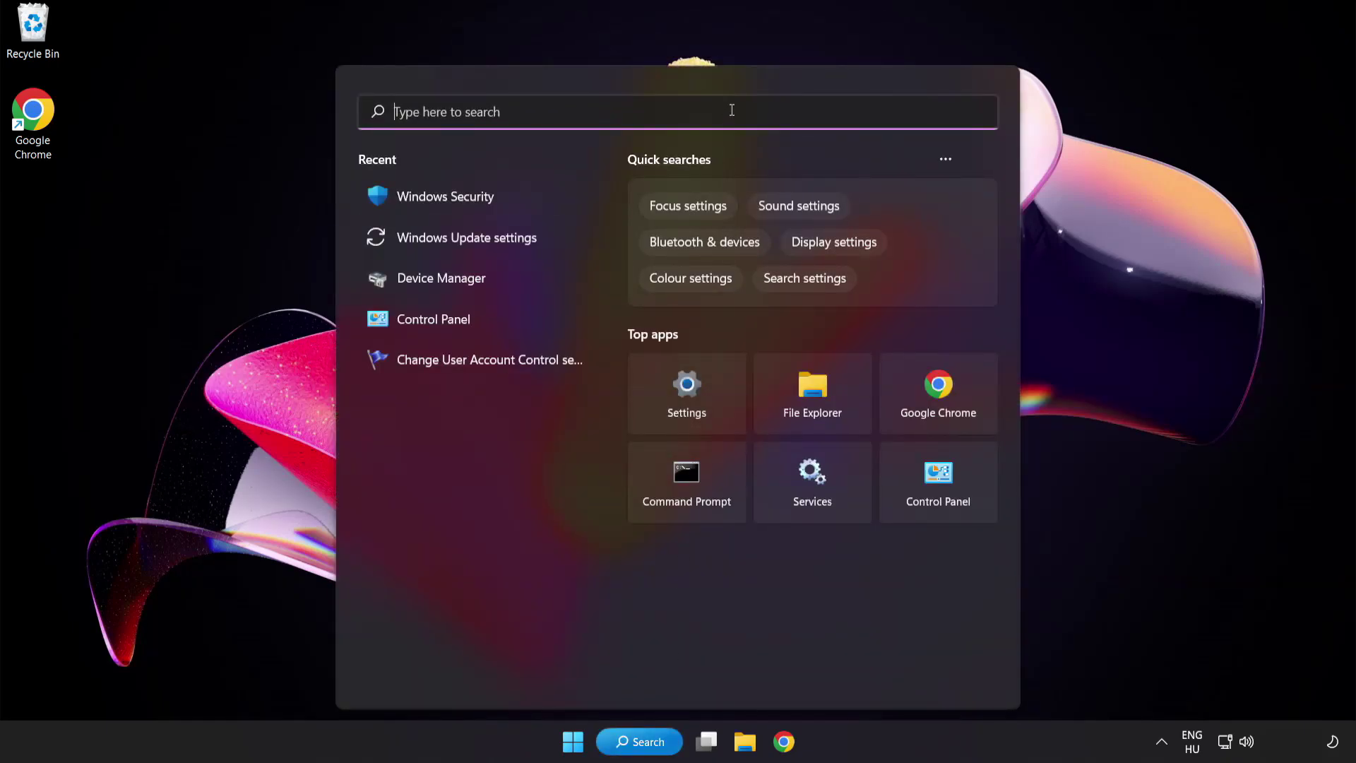
pyautogui.write('device ma')
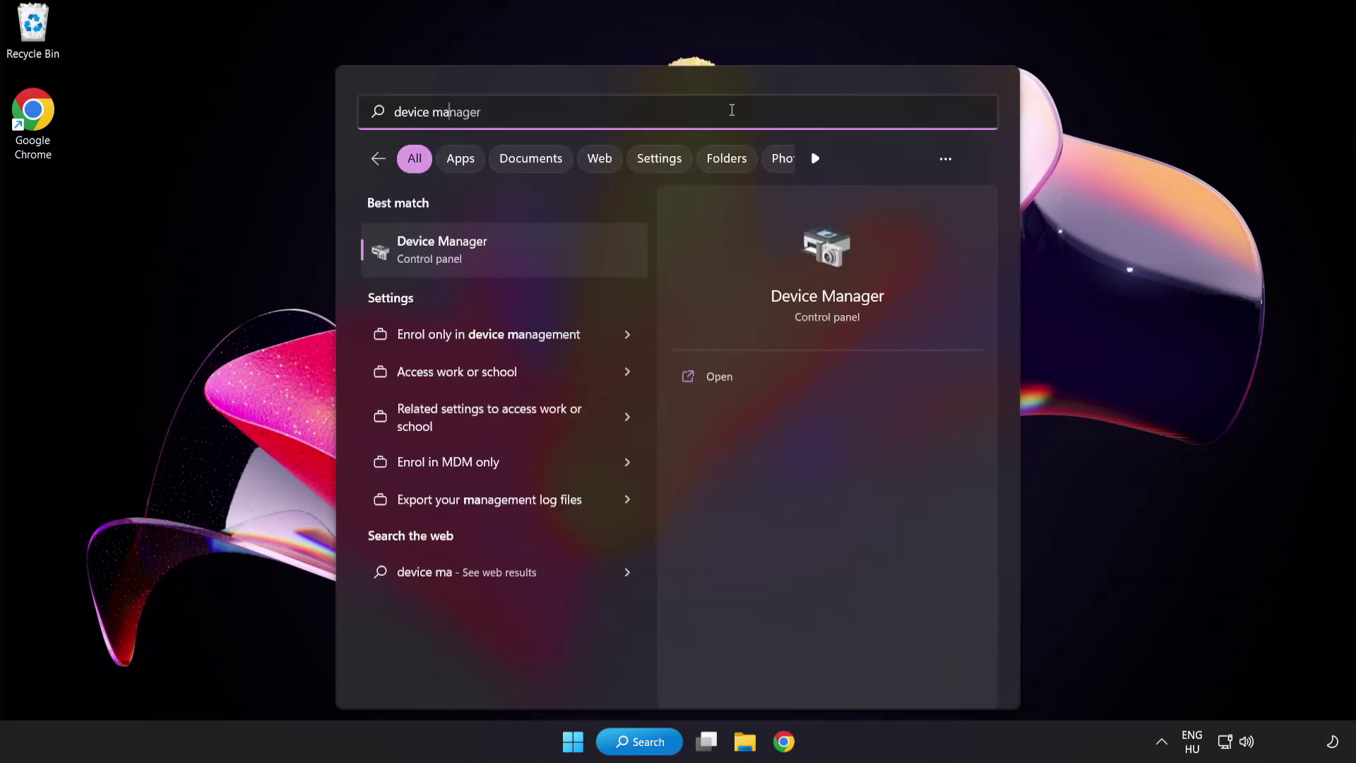
pyautogui.write('nager')
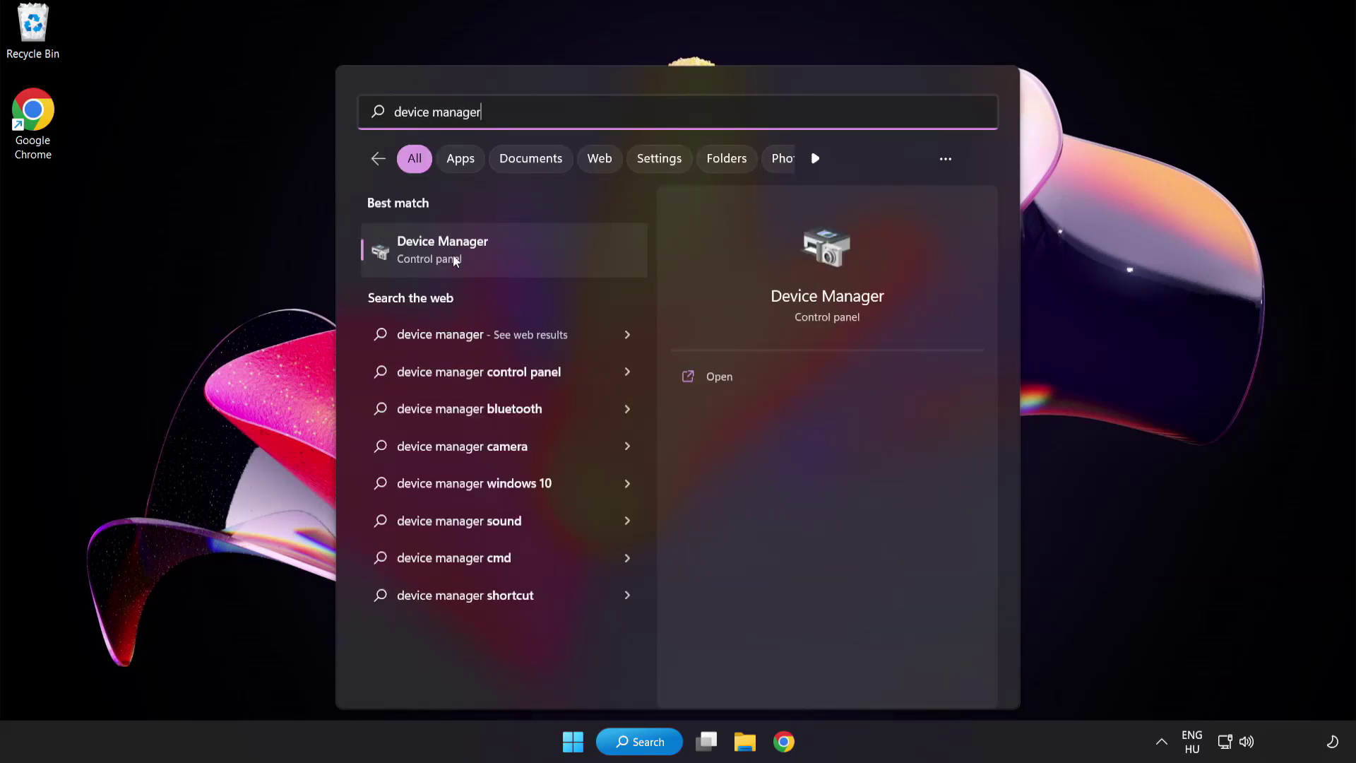
pyautogui.click(542, 255)
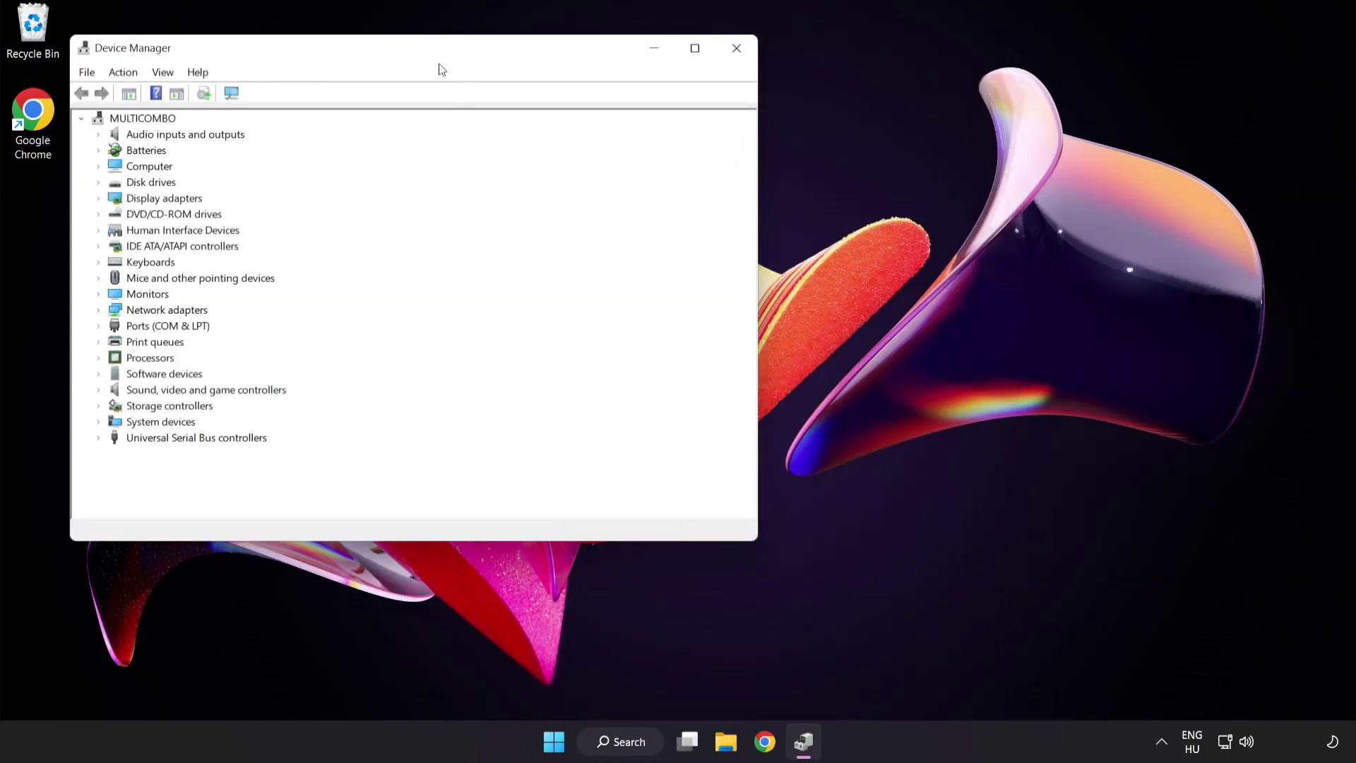
# Step: Expand Display adapters and bring up the context menu for the VMware SVGA 3D adapter
pyautogui.moveTo(438, 54); pyautogui.dragTo(665, 142)
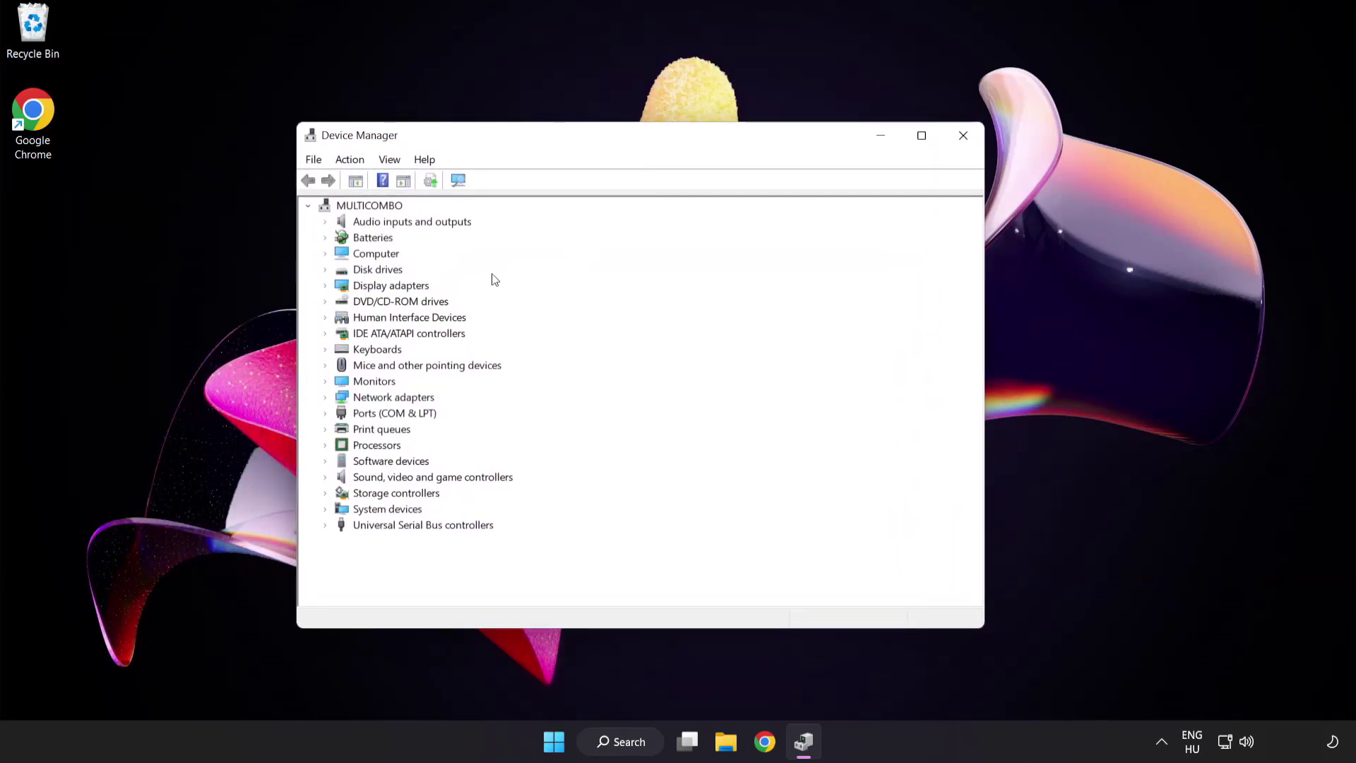
pyautogui.click(407, 287)
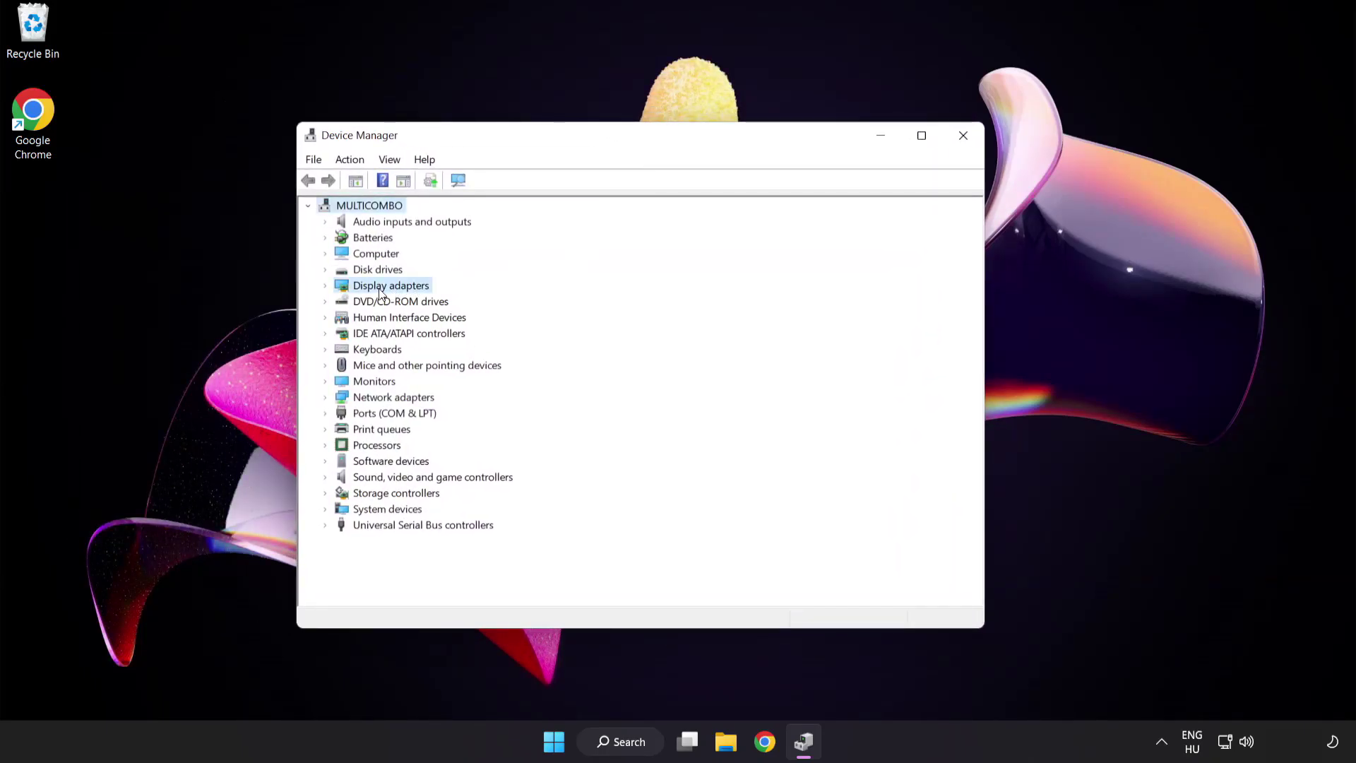
pyautogui.click(325, 286)
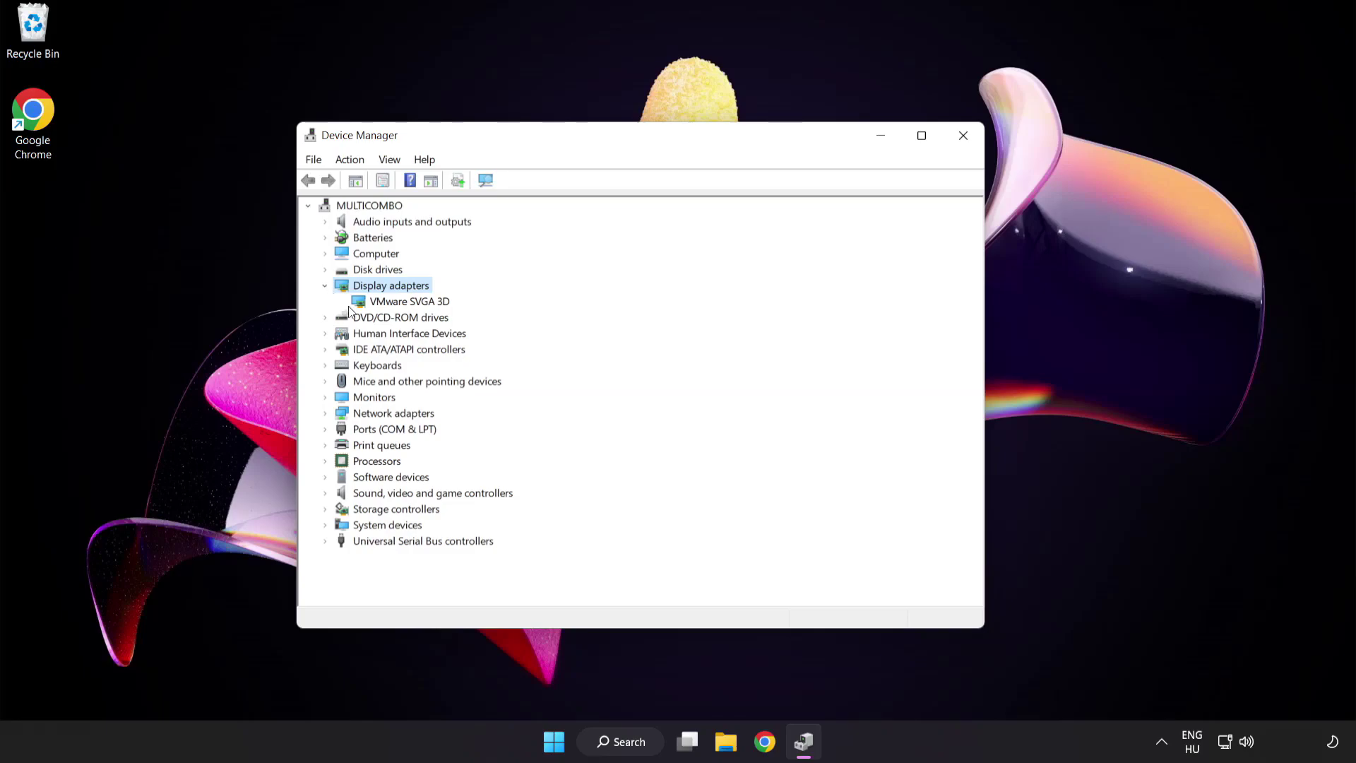
pyautogui.click(350, 305)
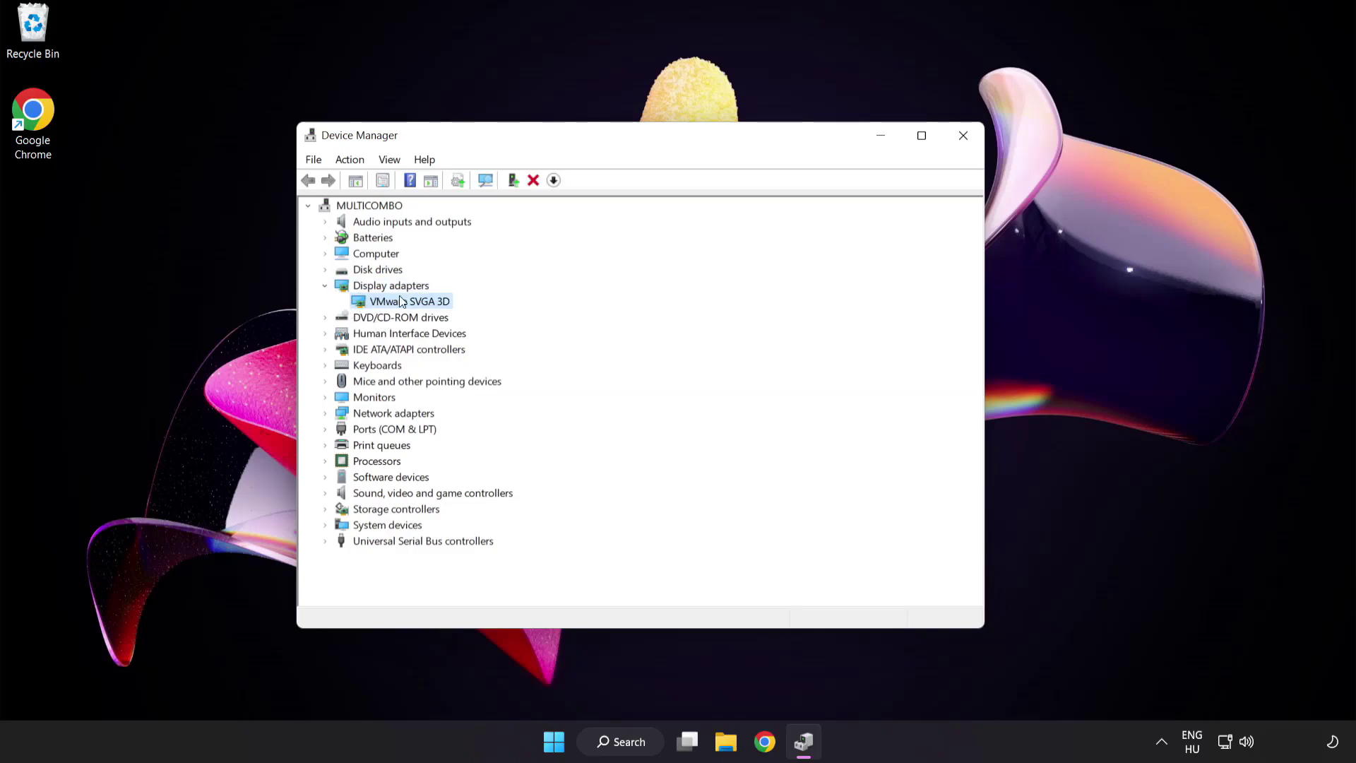
pyautogui.rightClick(400, 303)
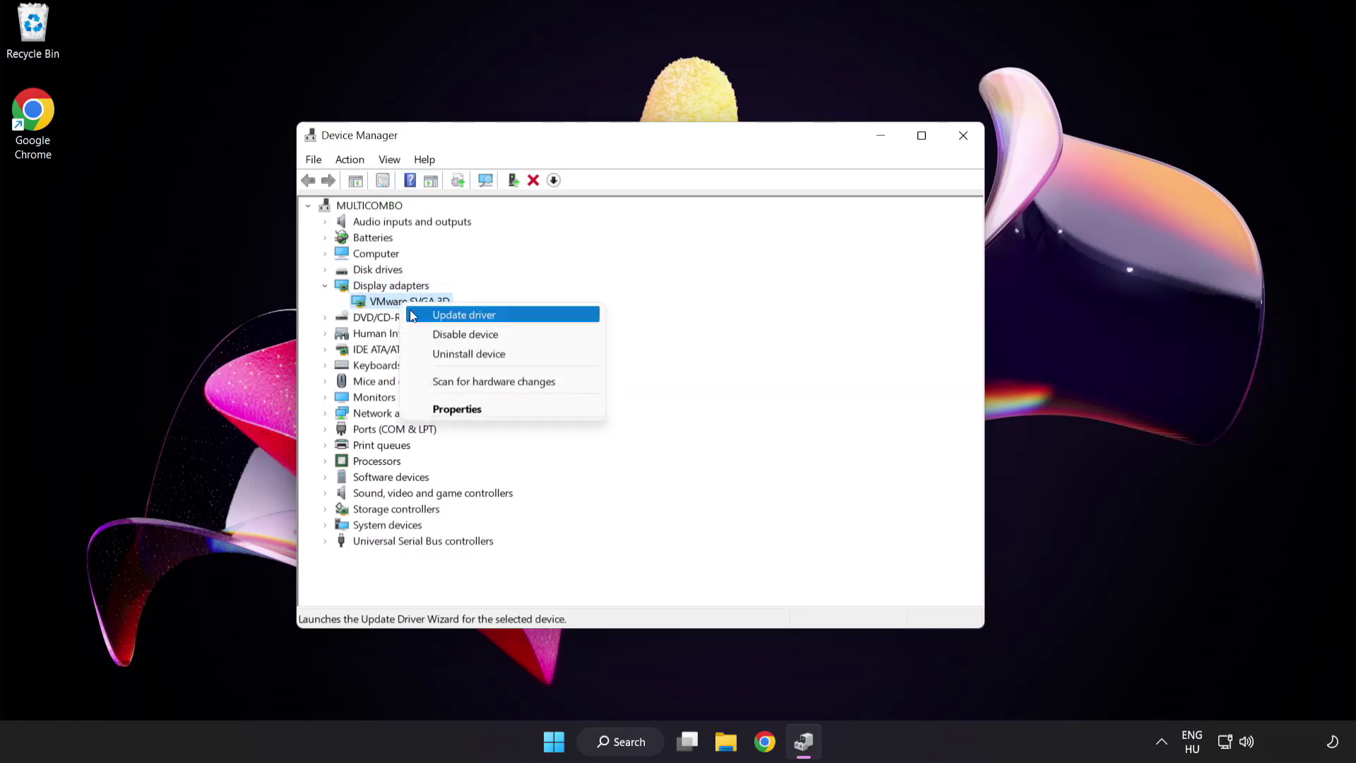
# Step: Auto-search for a VMware SVGA 3D driver, confirm the best one is installed, and close Device Manager
pyautogui.click(526, 315)
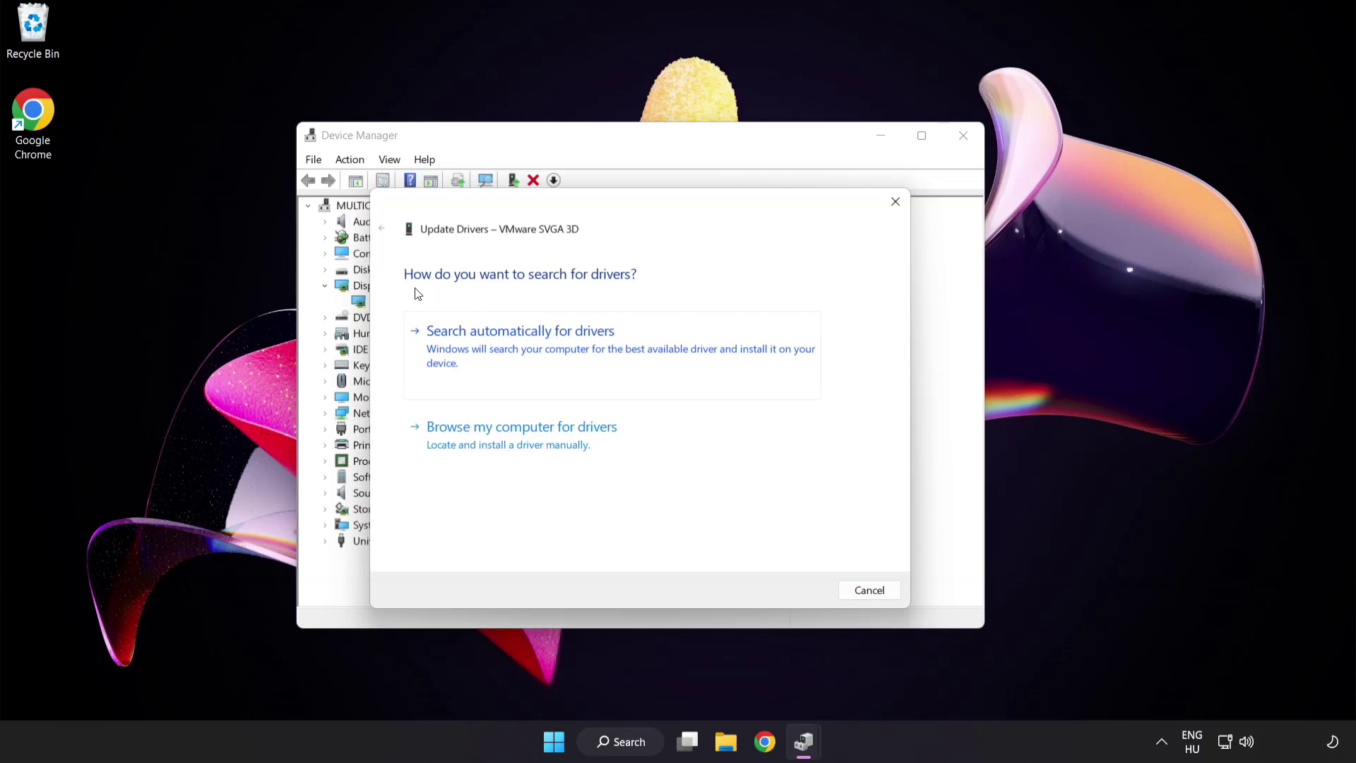
pyautogui.click(592, 350)
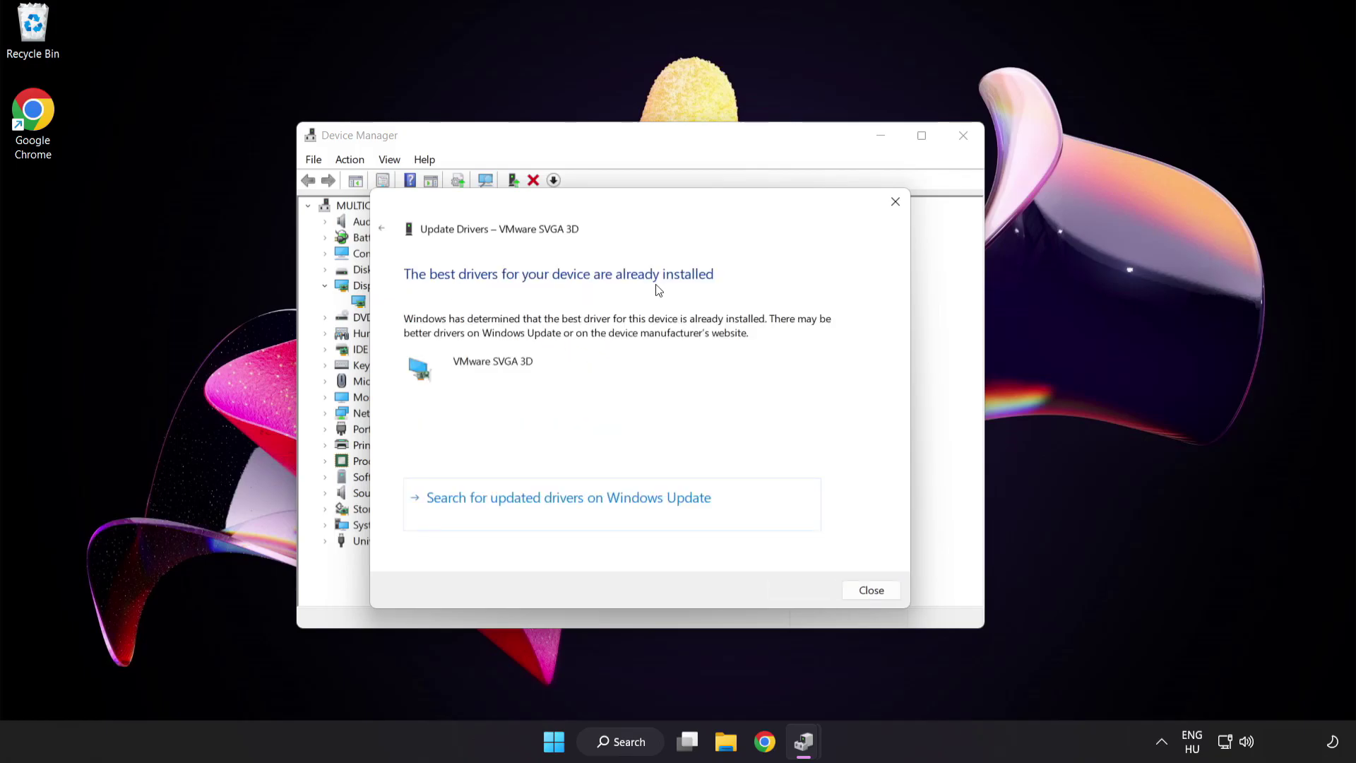
pyautogui.click(867, 592)
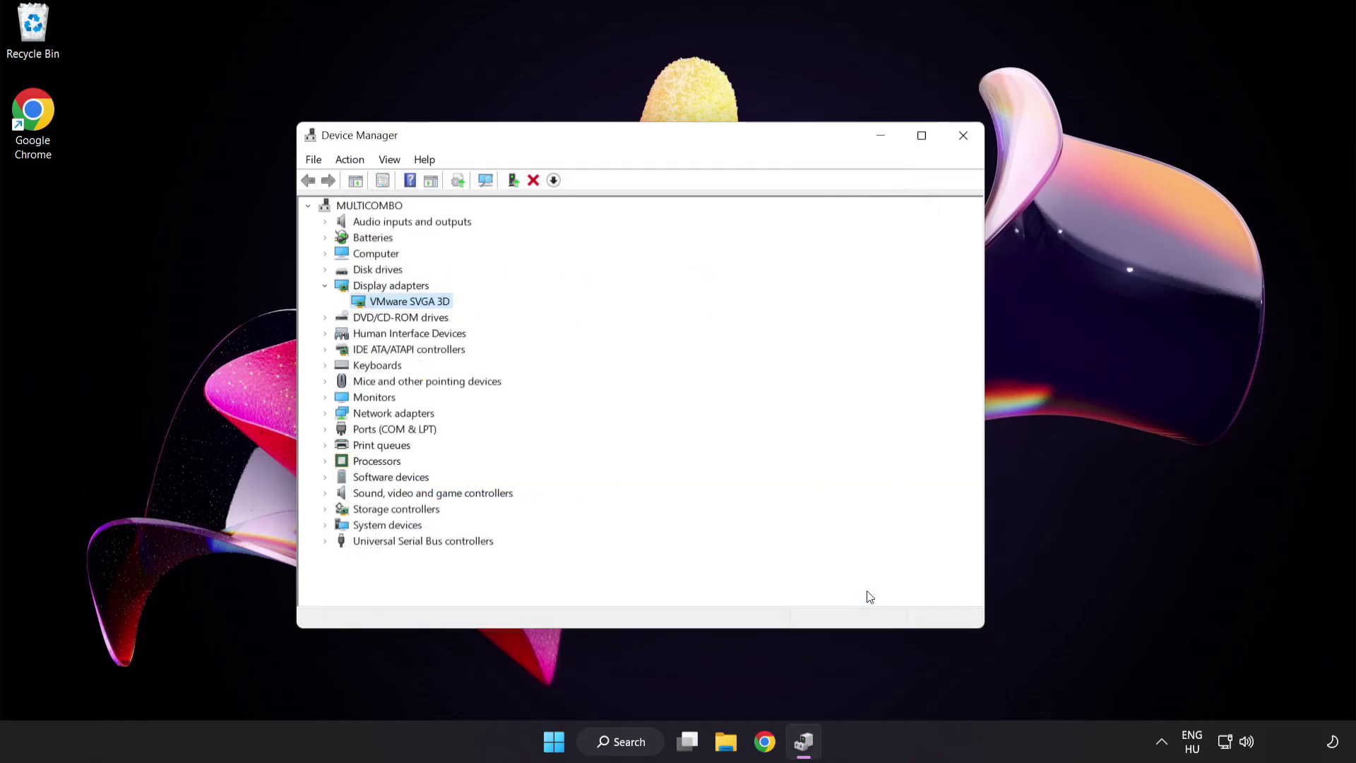
pyautogui.click(965, 137)
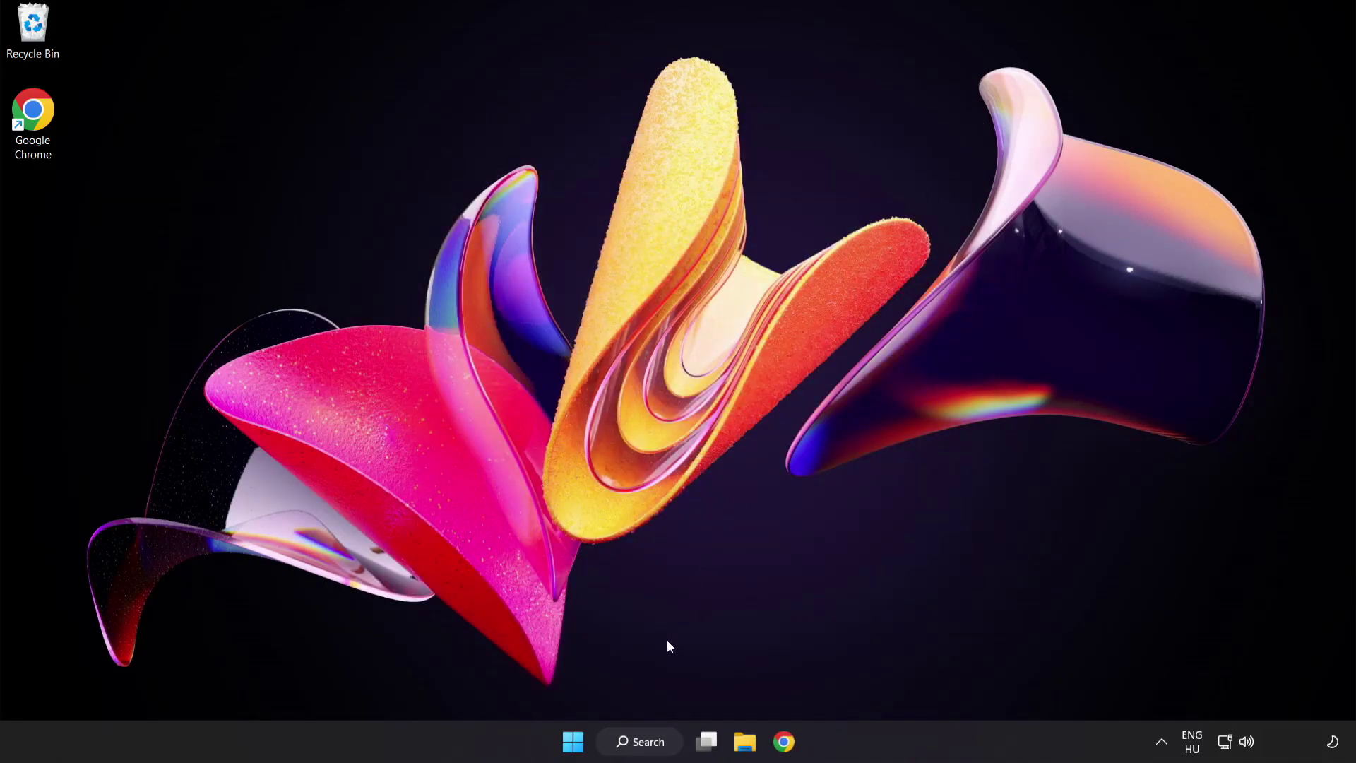
# Step: Search Windows for 'update'
pyautogui.click(642, 743)
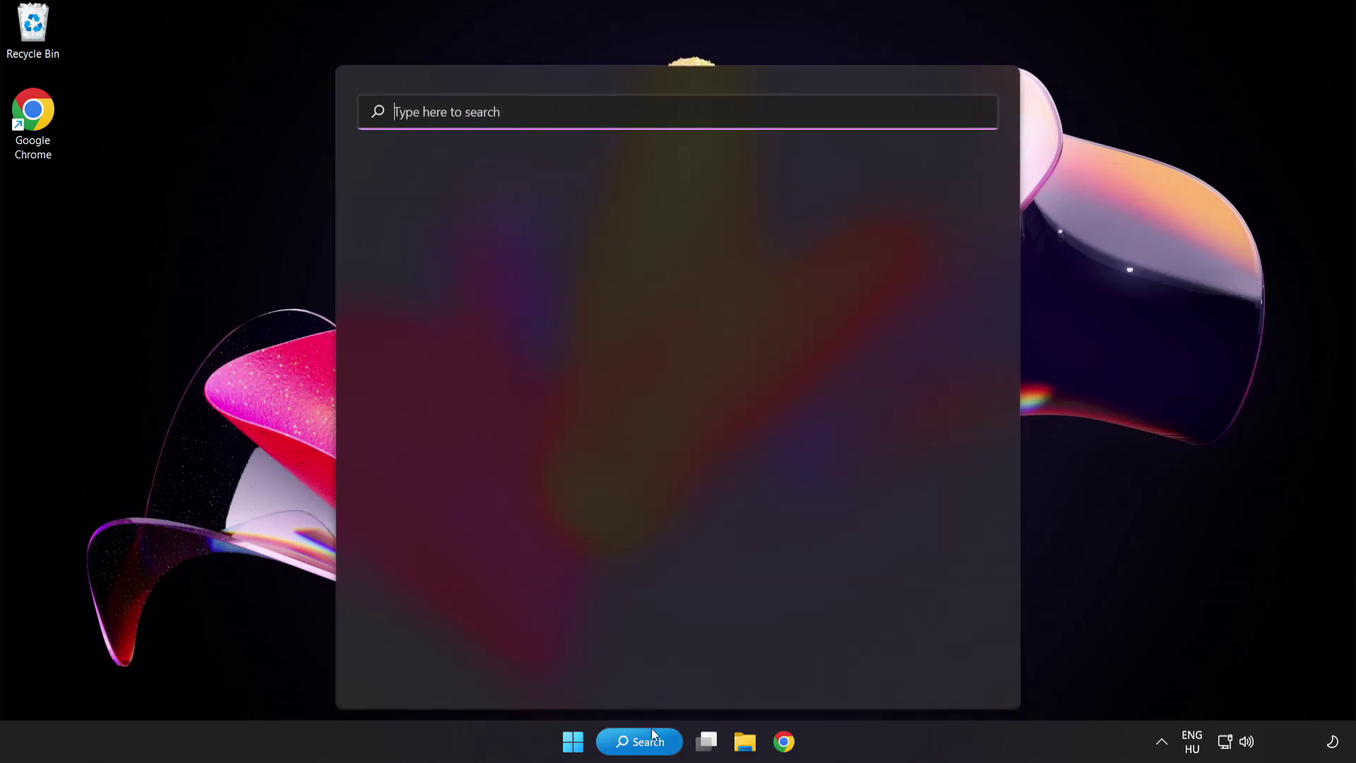
pyautogui.write('update')
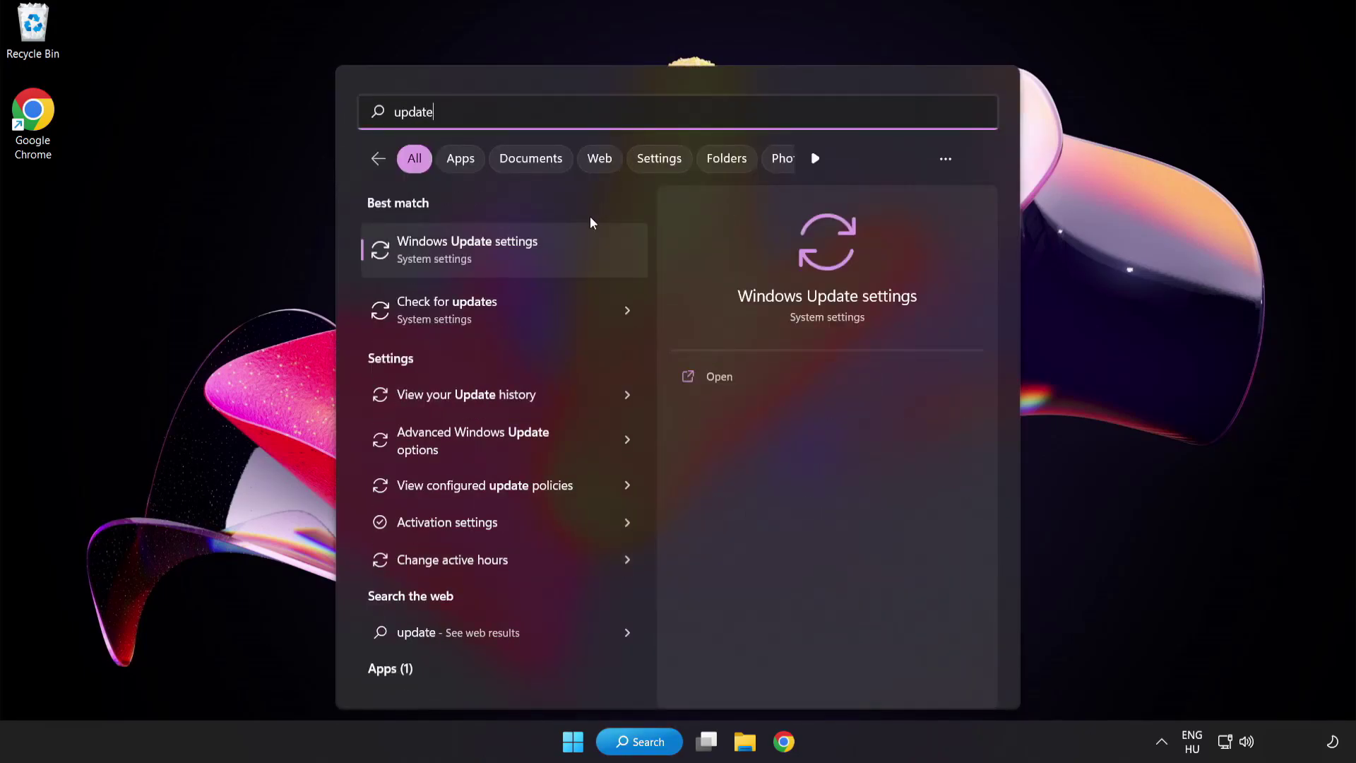
# Step: Run a Windows Update check, which finds the PC up to date, then close Settings
pyautogui.click(518, 255)
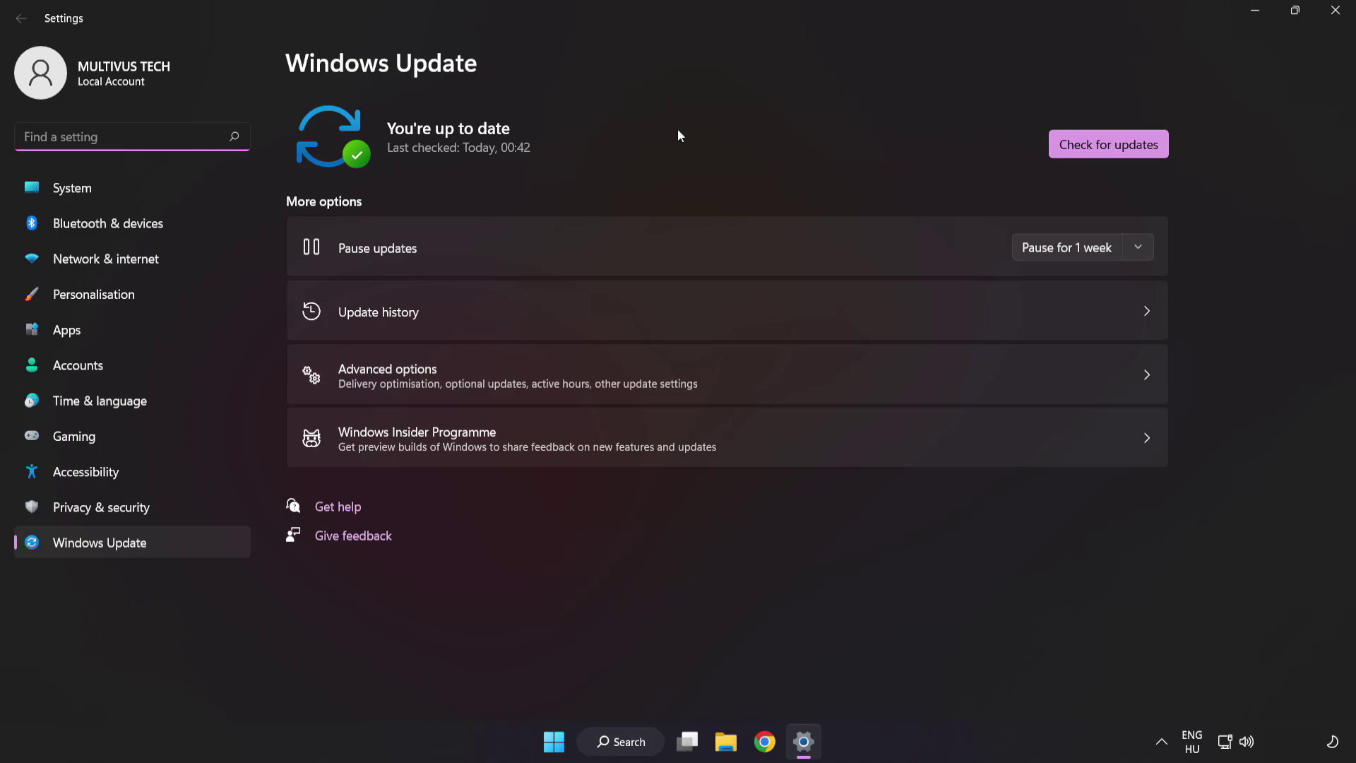
pyautogui.click(1106, 152)
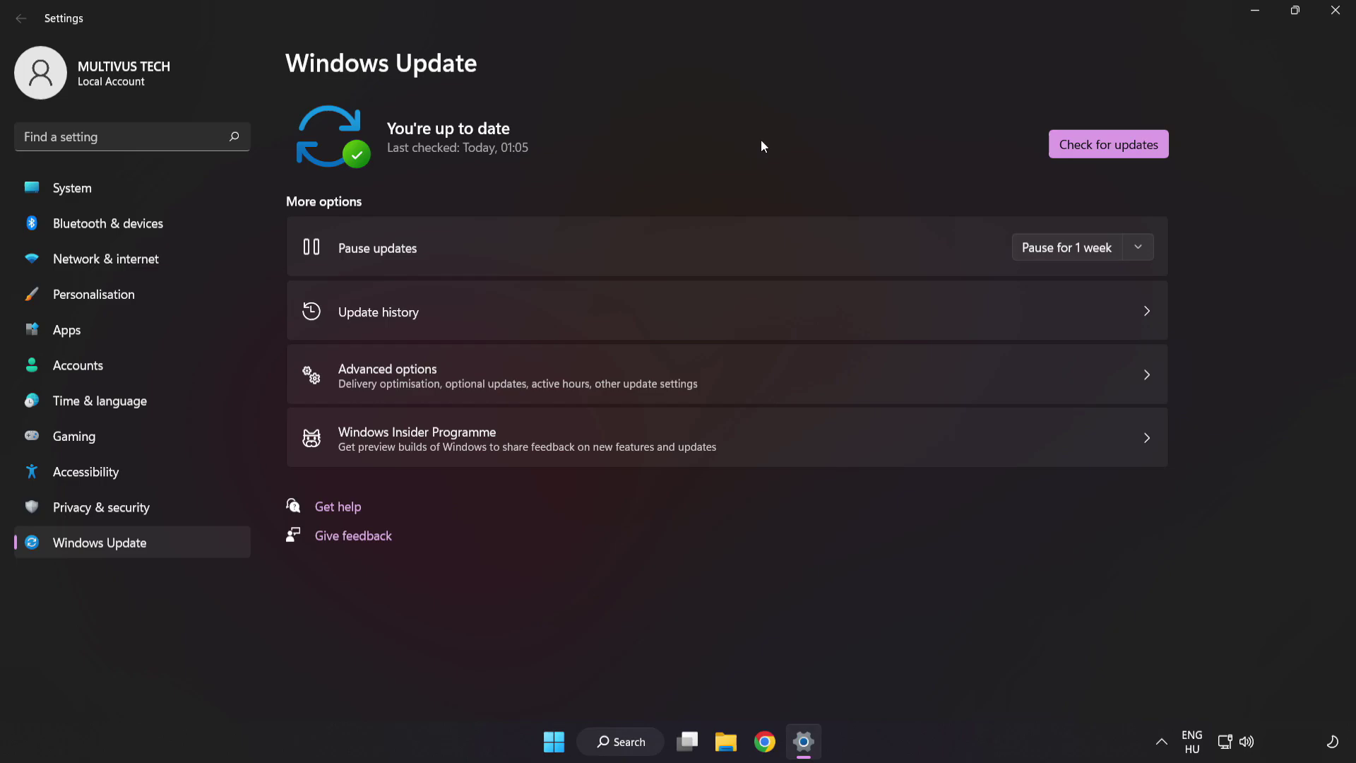
pyautogui.click(1335, 14)
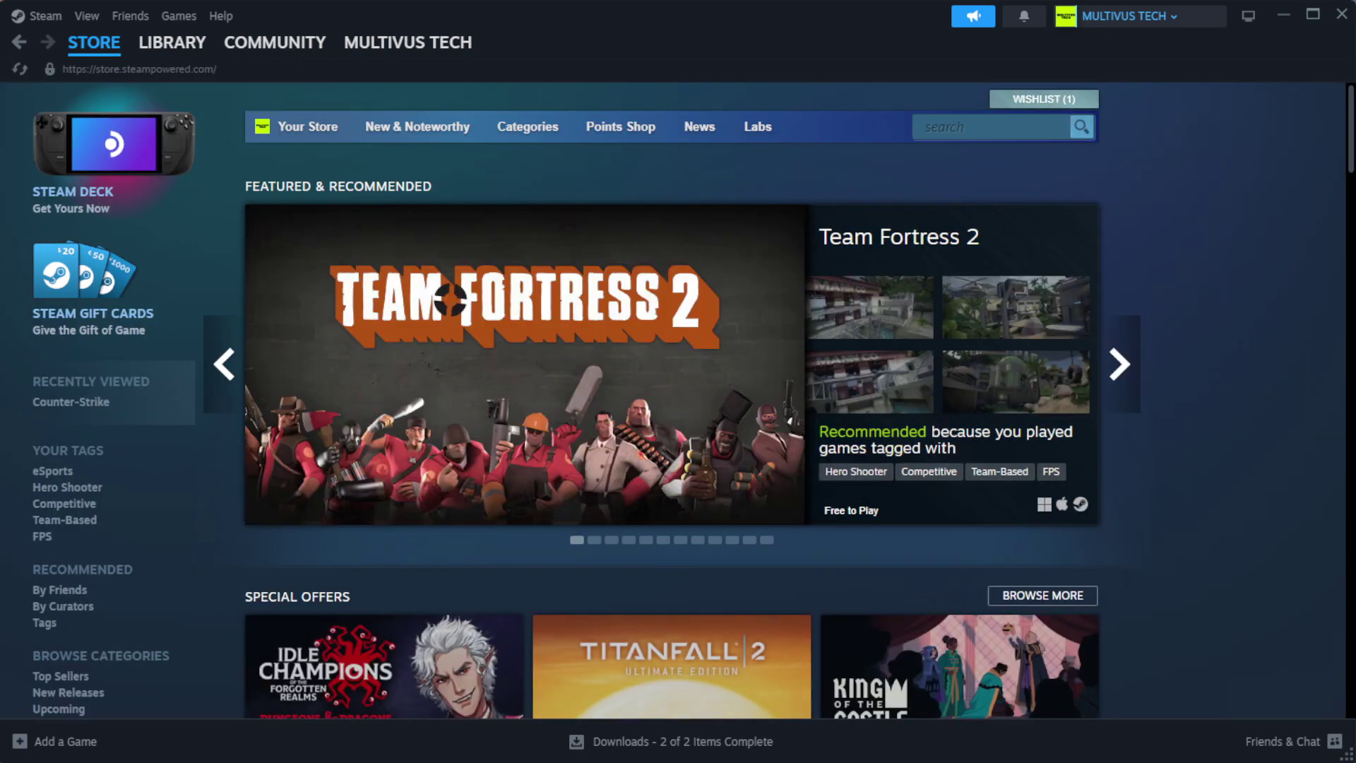
# Step: Go to the Steam Library home and bring up the options for YOUR NOT WORKING GAME under Favorites
pyautogui.moveTo(189, 49)
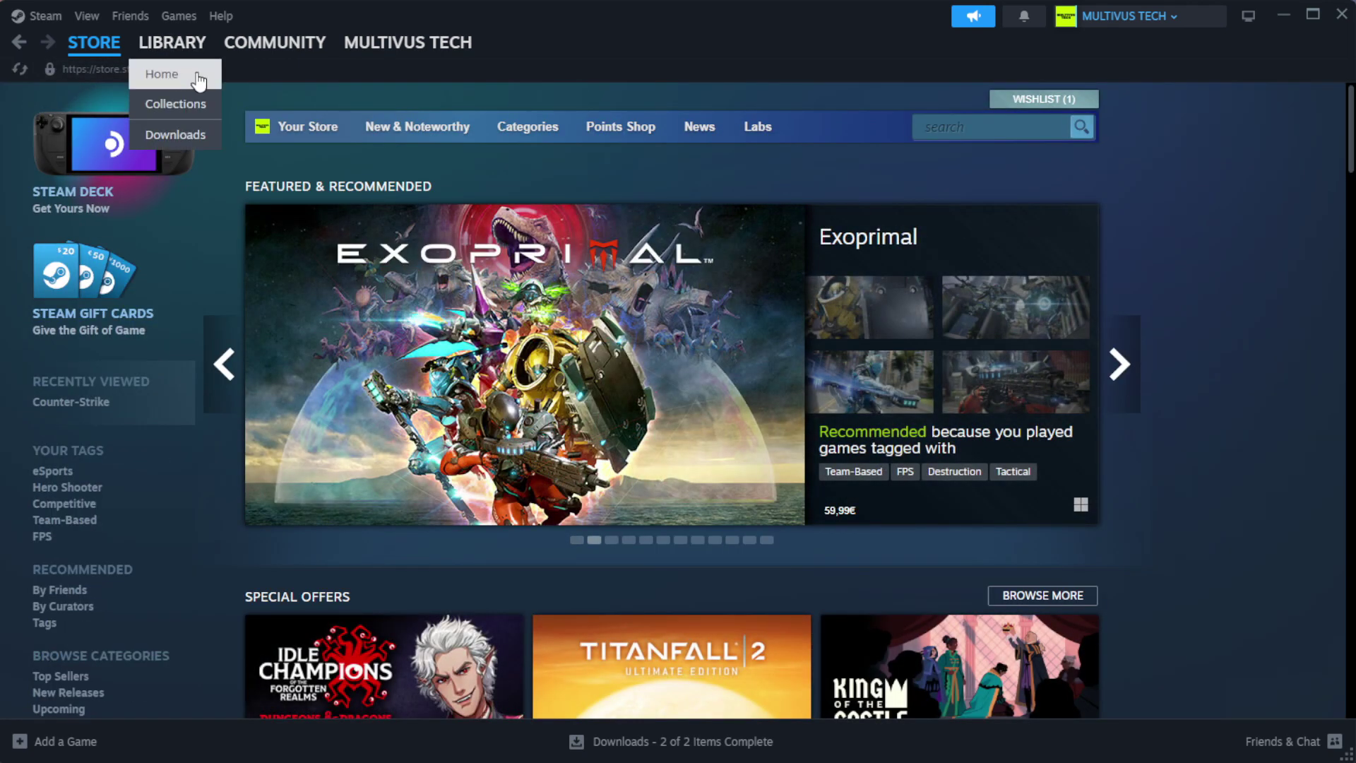
pyautogui.click(194, 73)
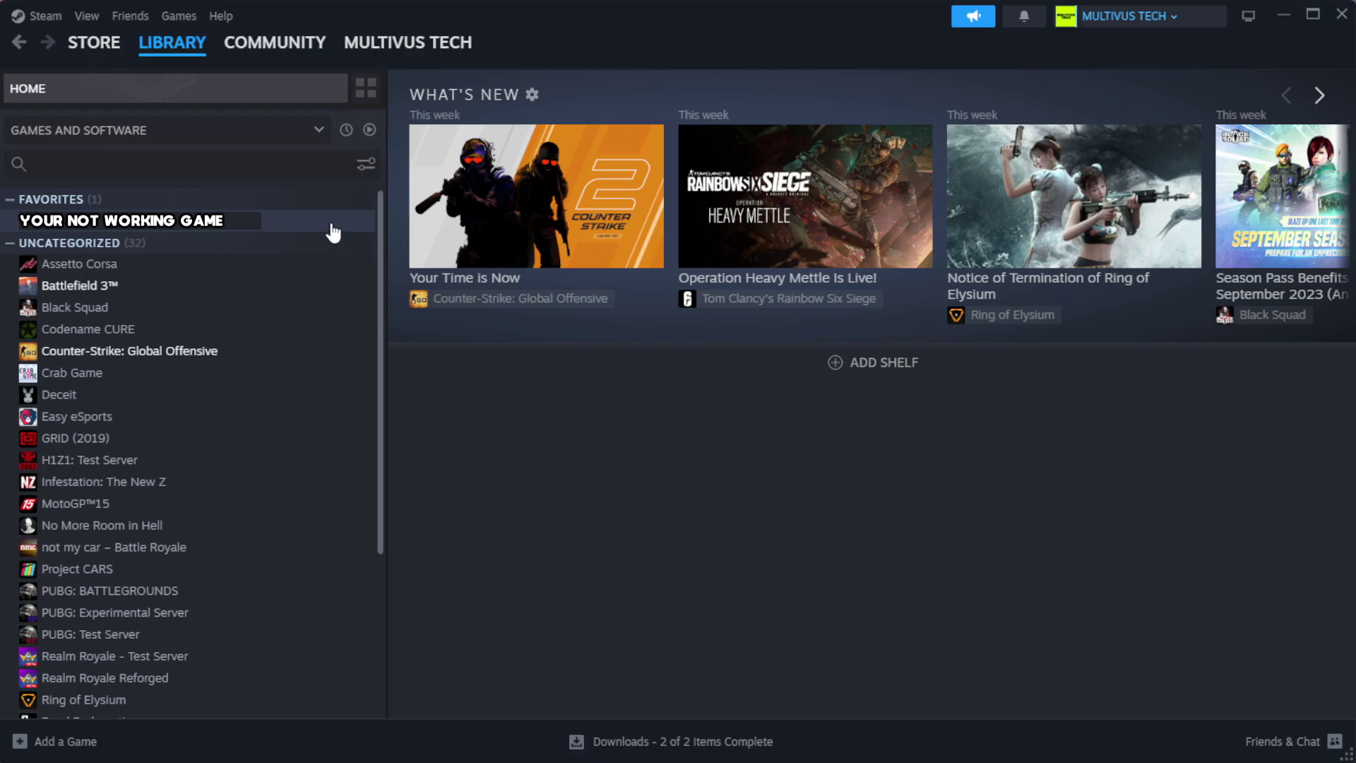
pyautogui.rightClick(333, 231)
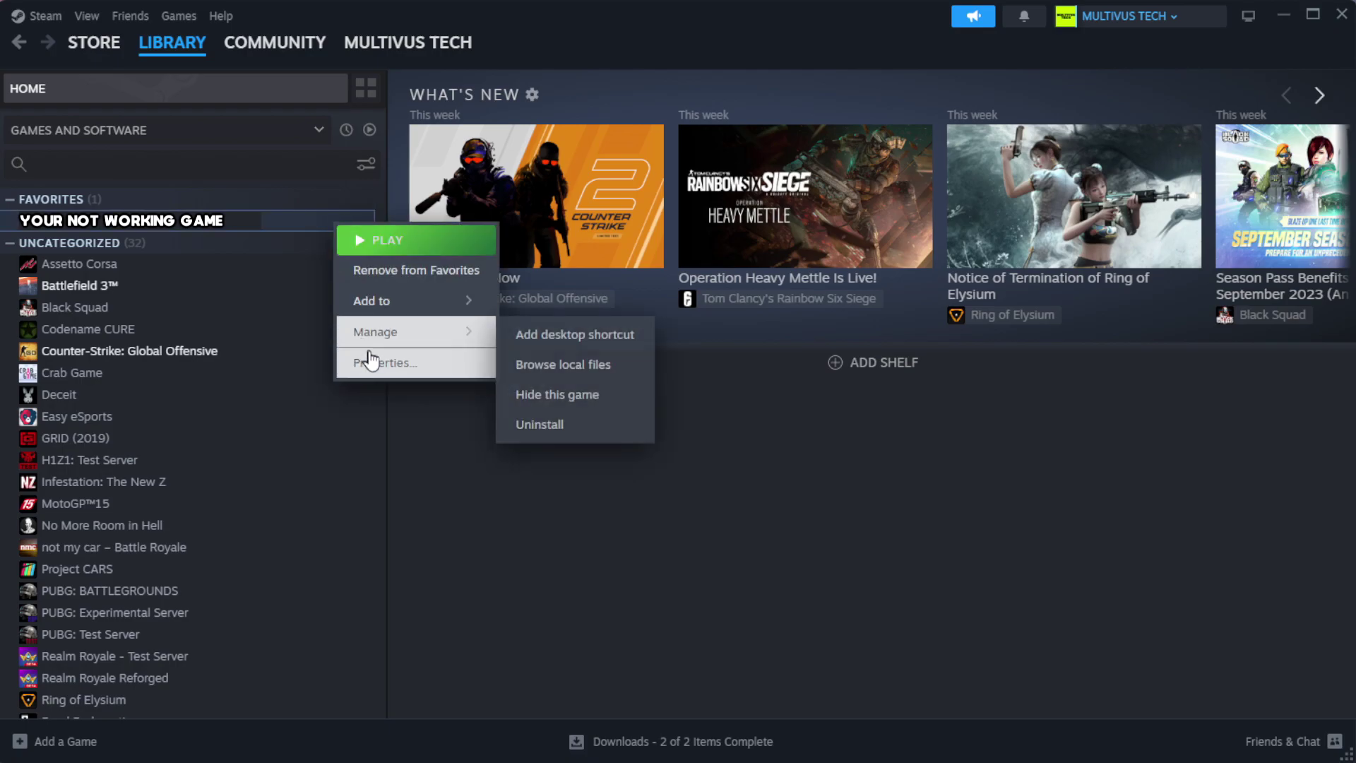
# Step: Verify the game's file integrity from Properties > Installed Files, validating all 1039 files
pyautogui.click(431, 373)
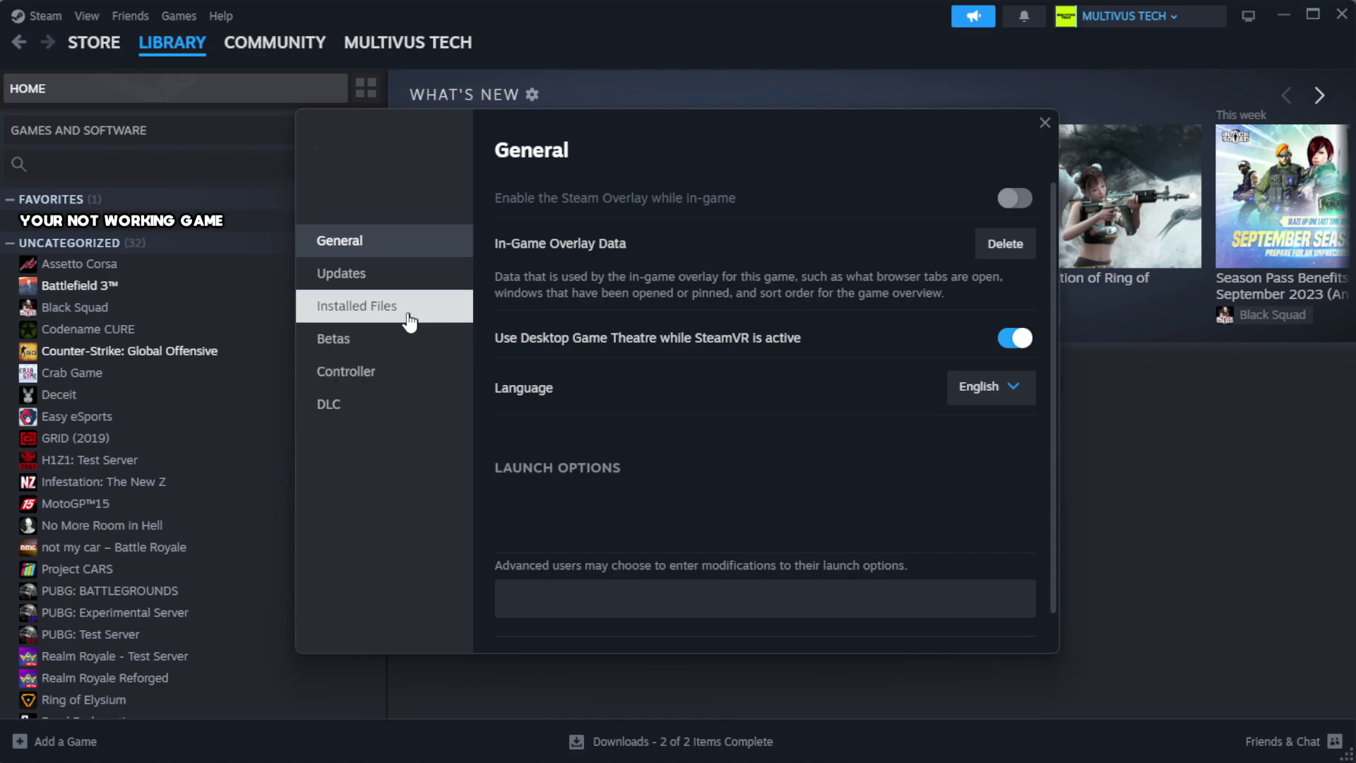
pyautogui.click(446, 322)
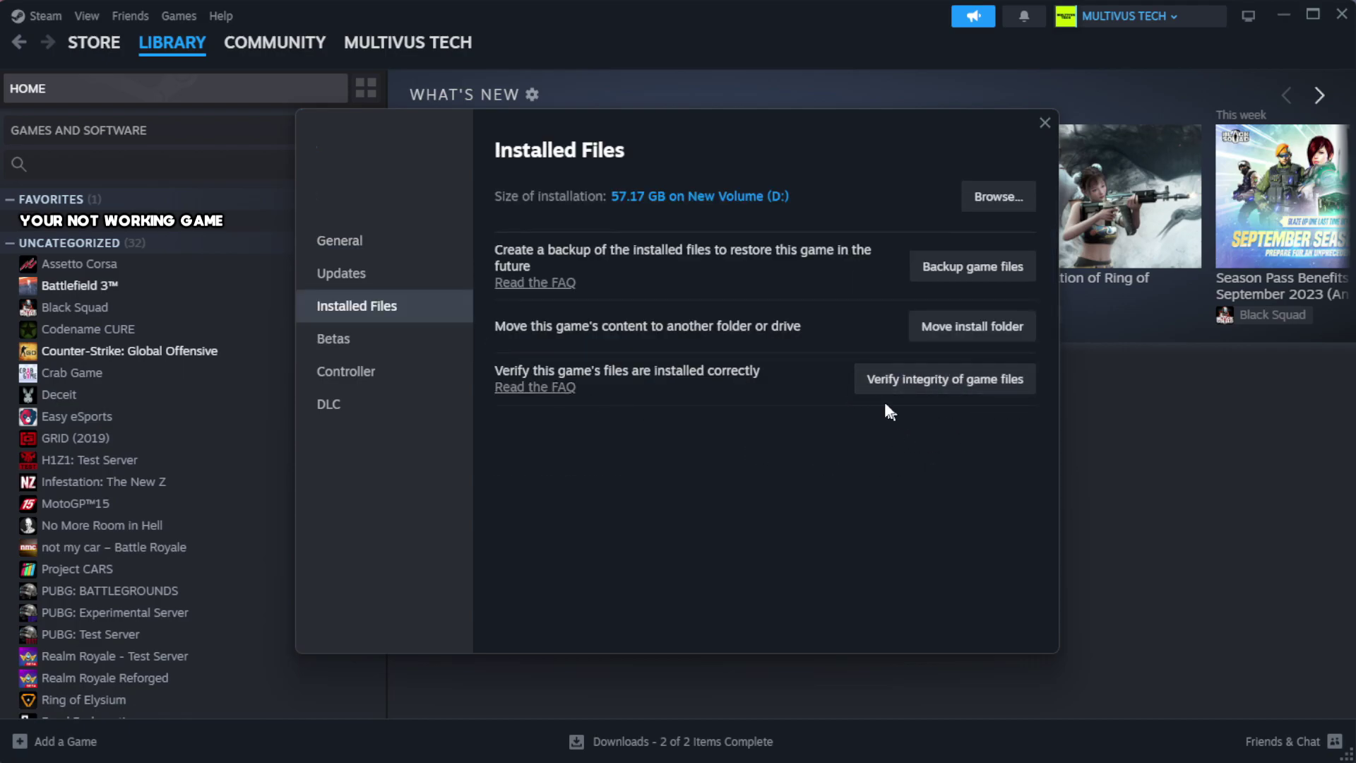
pyautogui.click(952, 387)
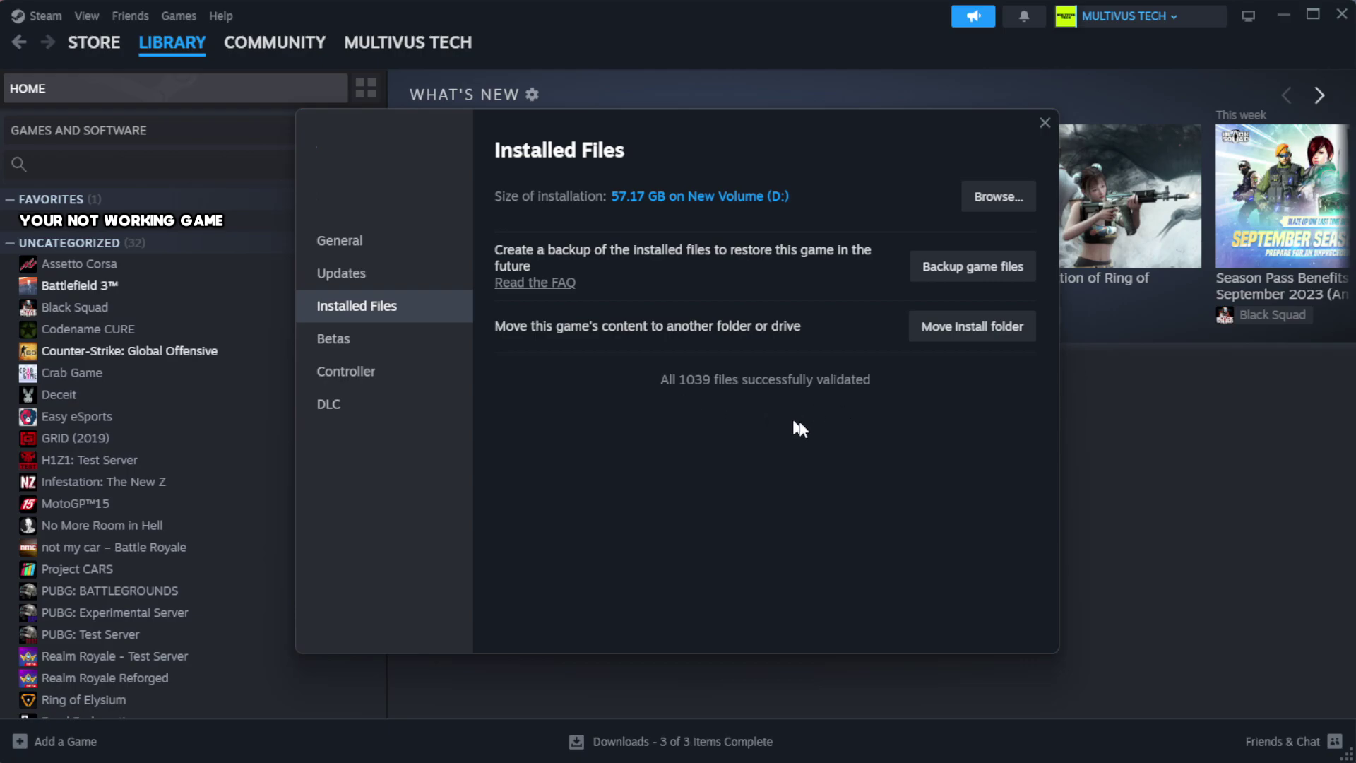
# Step: Browse to the game's steamapps\common install folder and bring up the YOUR NOT WORKING GAME shortcut's options
pyautogui.click(996, 199)
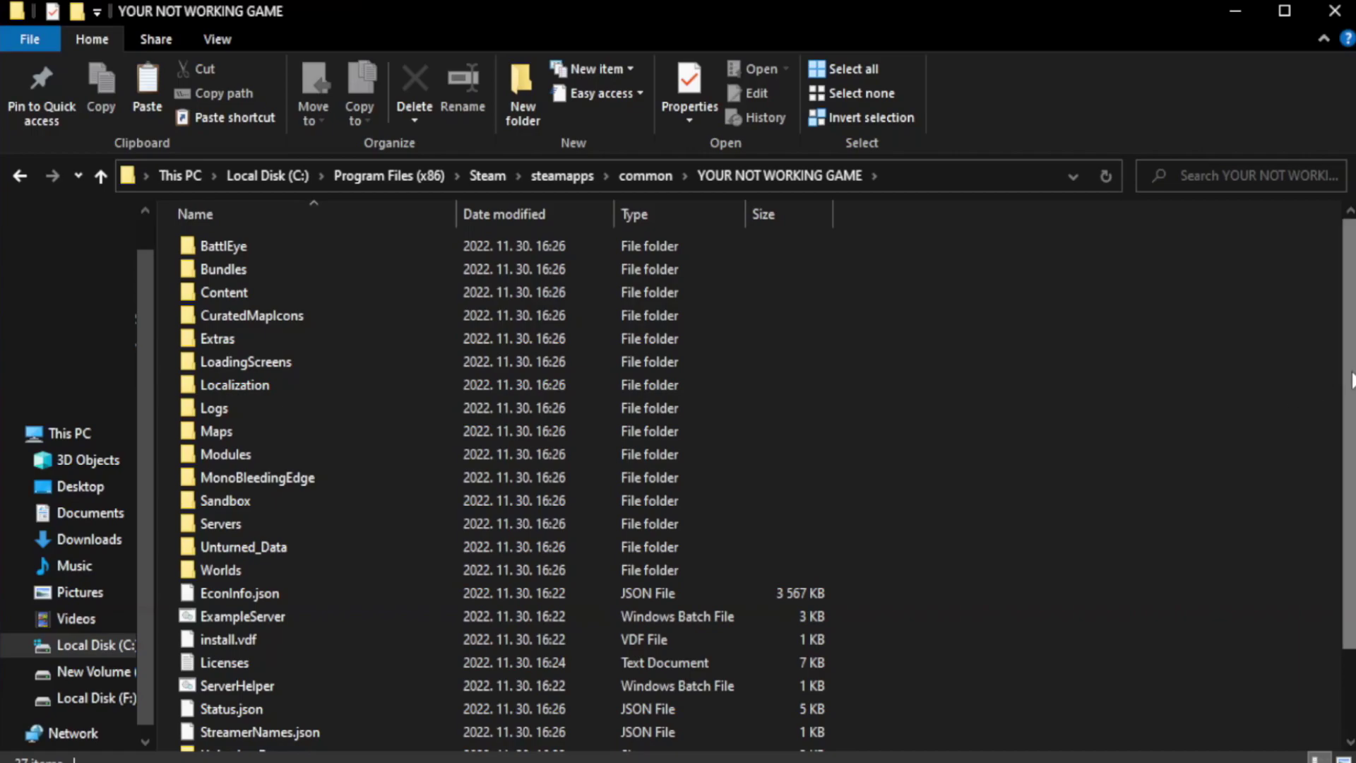
pyautogui.scroll(-2, 1353, 505)
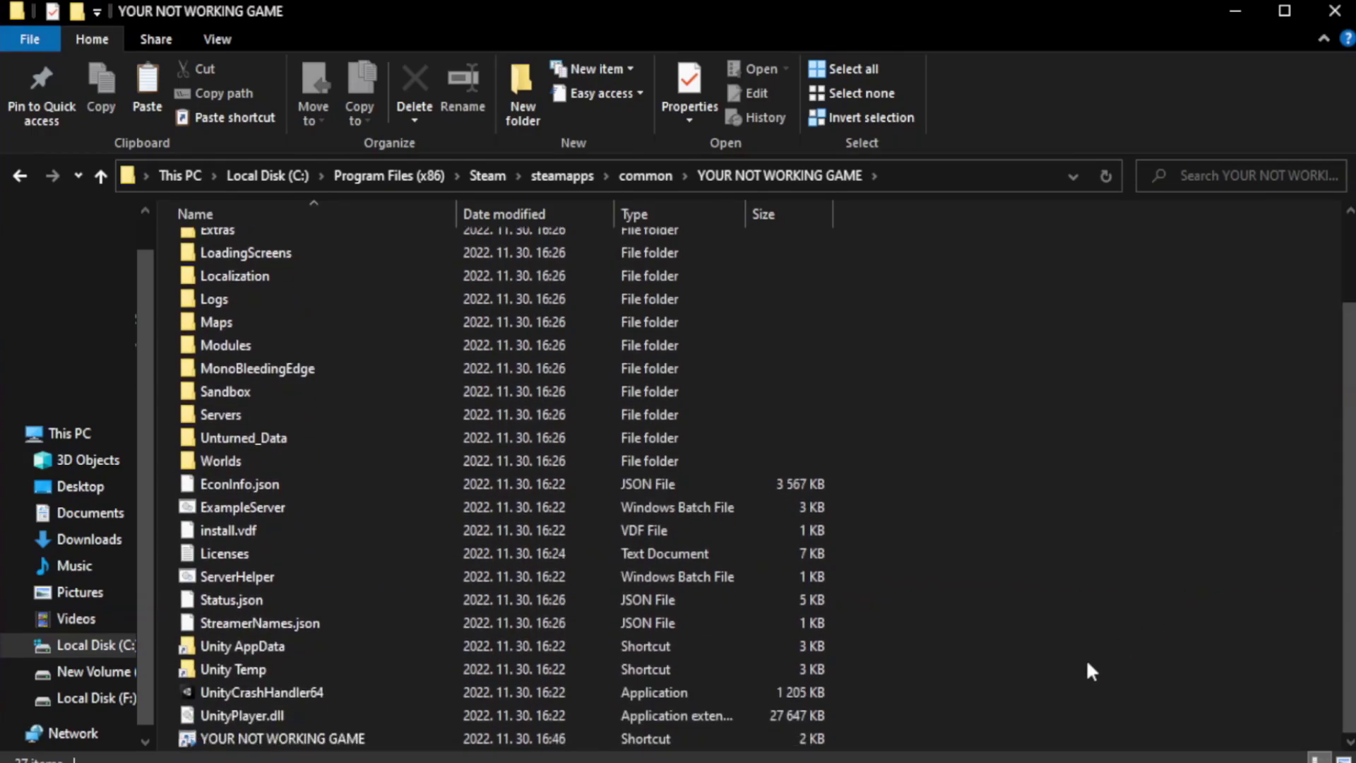
pyautogui.click(530, 741)
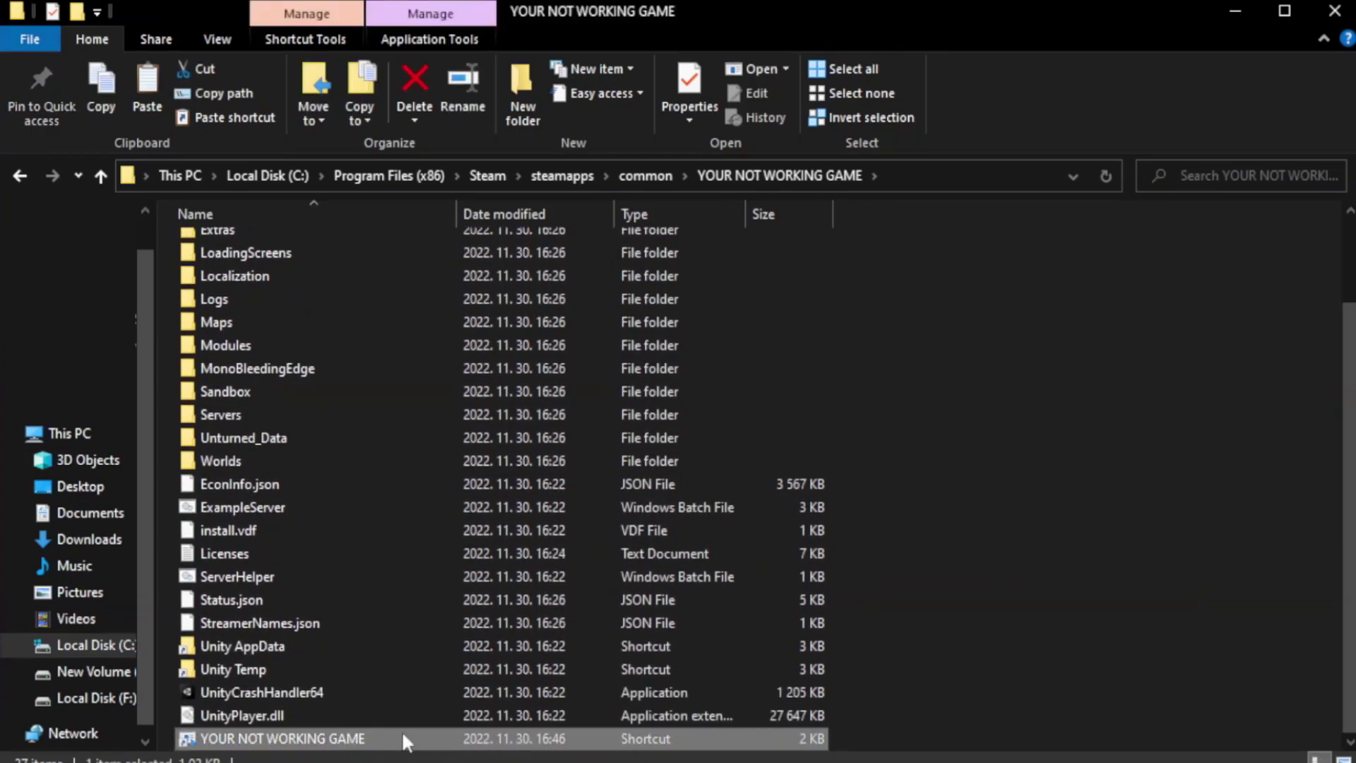
pyautogui.rightClick(453, 741)
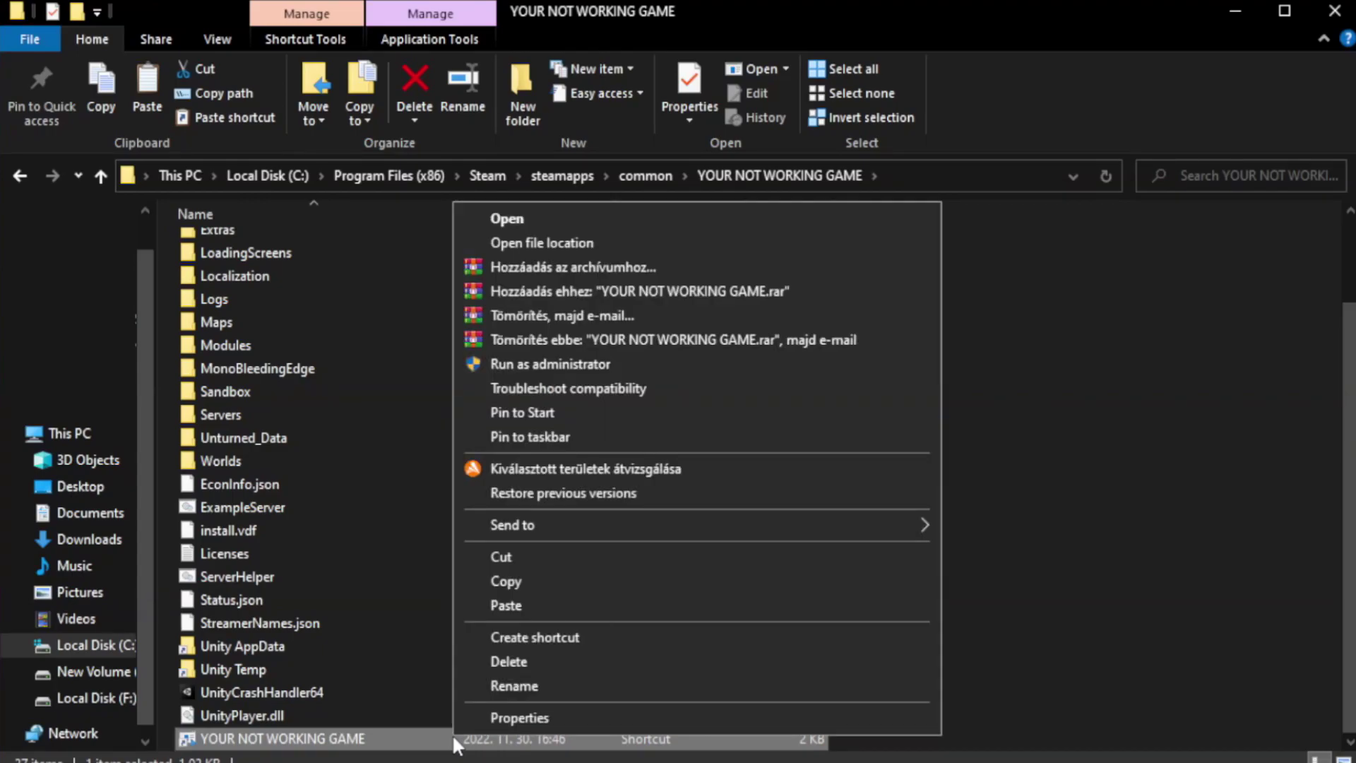
# Step: Open the game shortcut's Properties dialog and move it higher on screen
pyautogui.click(690, 715)
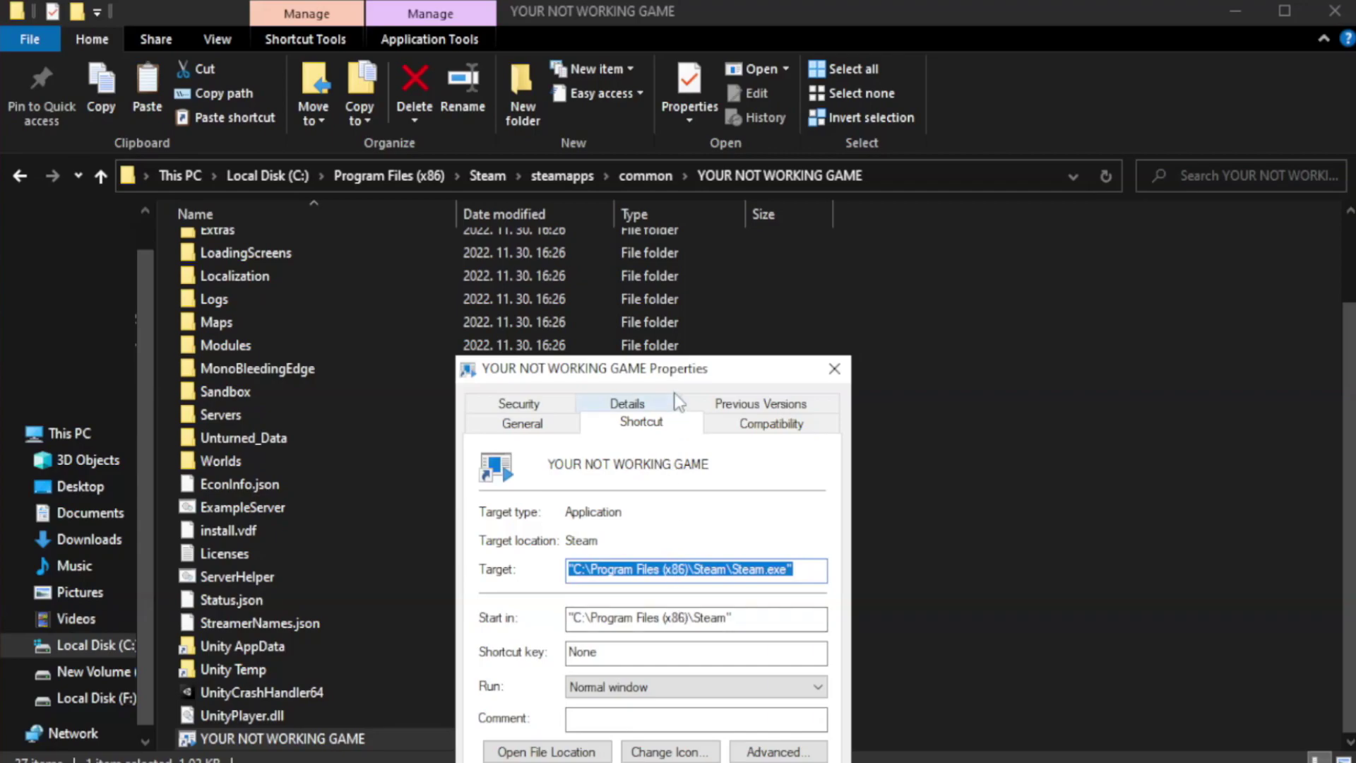
pyautogui.moveTo(683, 368); pyautogui.dragTo(681, 138)
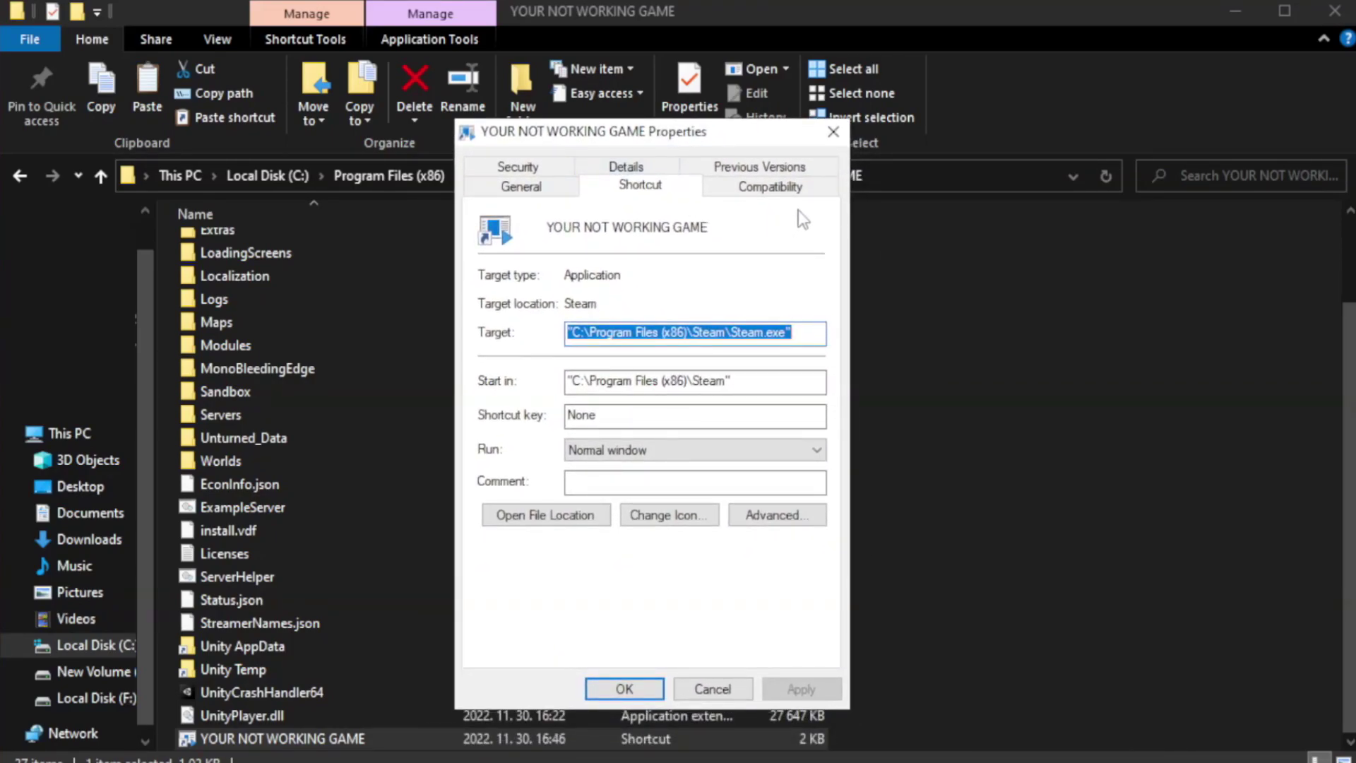
# Step: Make the shortcut run in Windows 8 compatibility mode as administrator, and save the settings
pyautogui.click(763, 191)
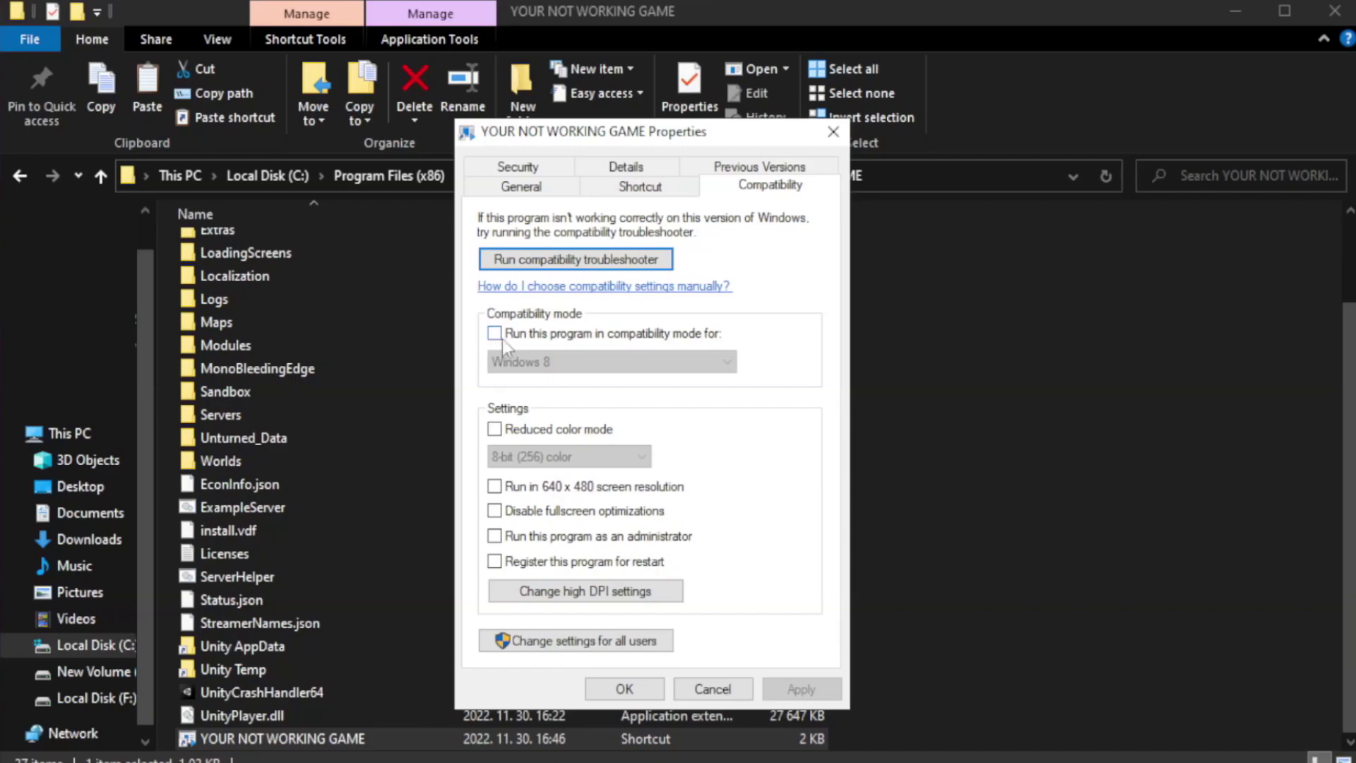
pyautogui.click(538, 340)
pyautogui.click(573, 356)
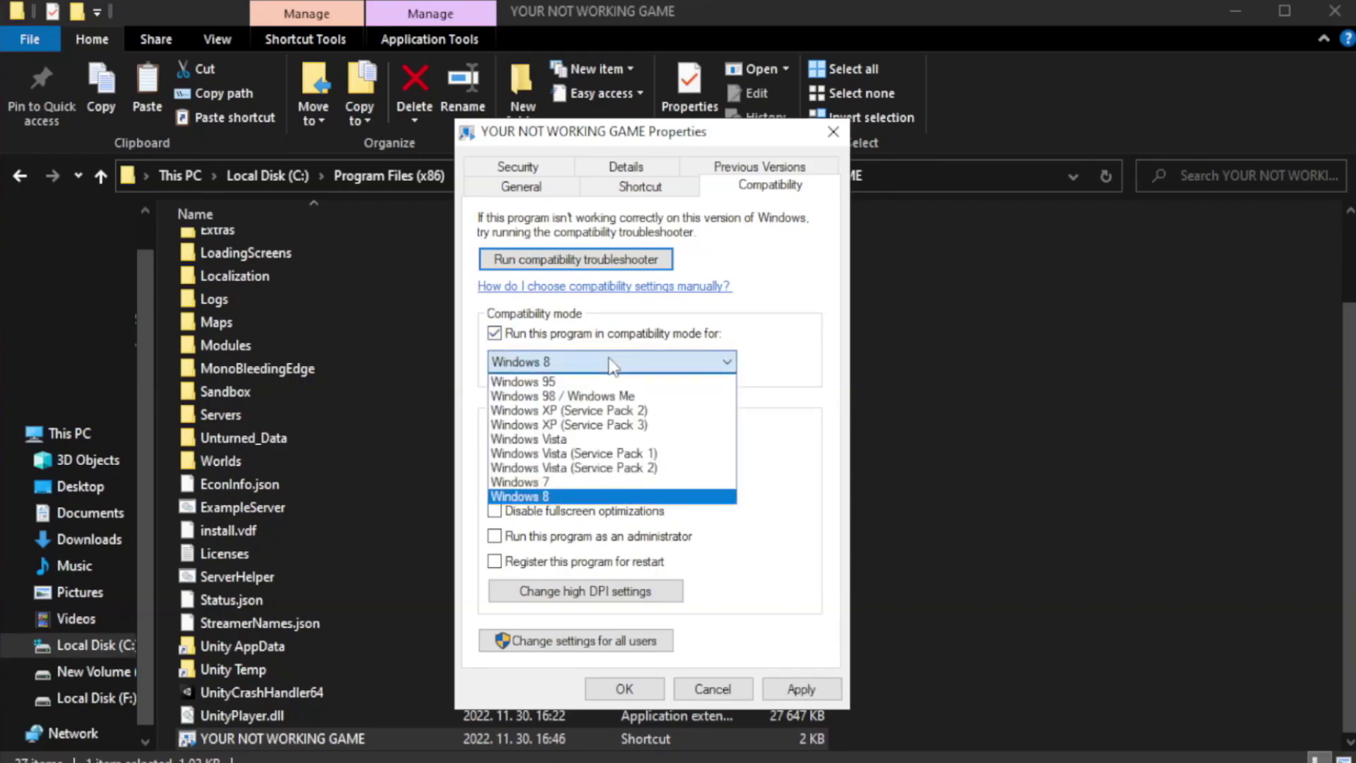
pyautogui.click(576, 497)
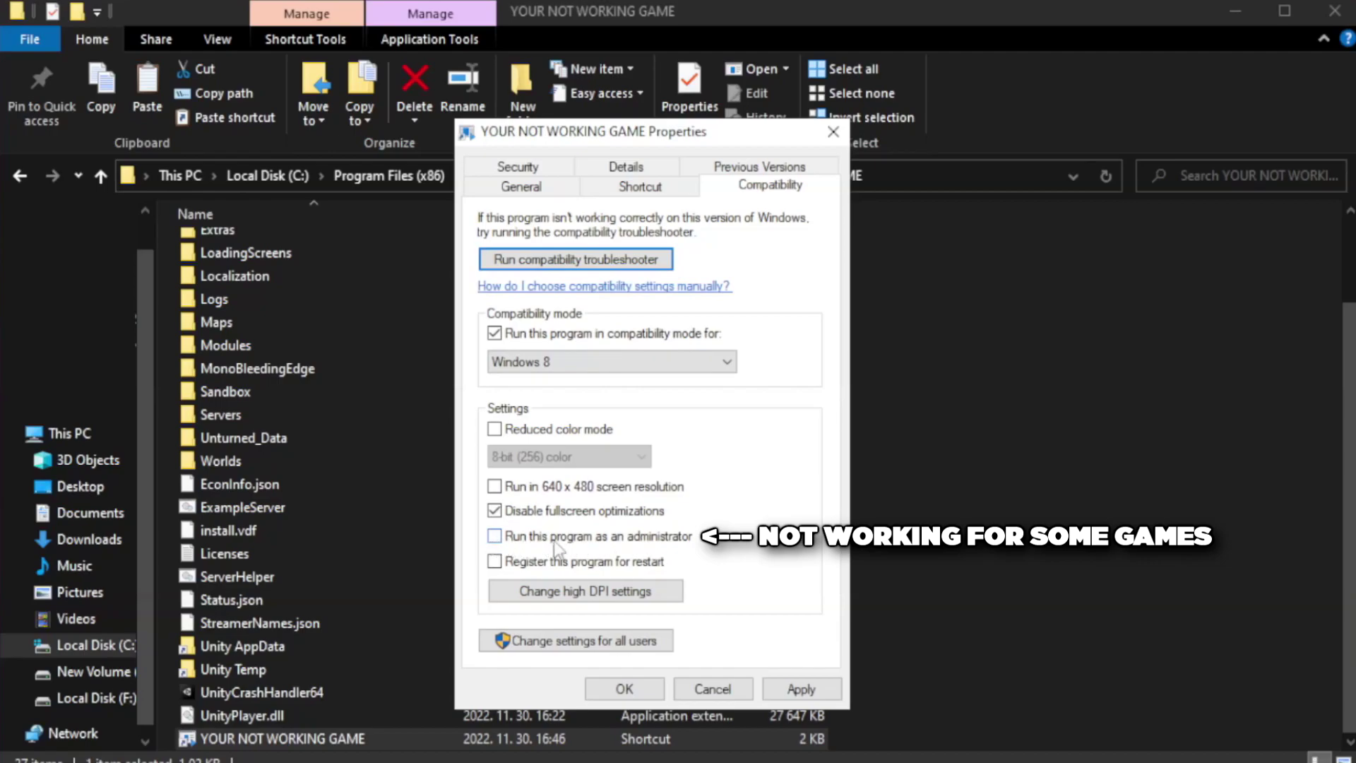
pyautogui.click(532, 544)
pyautogui.click(801, 688)
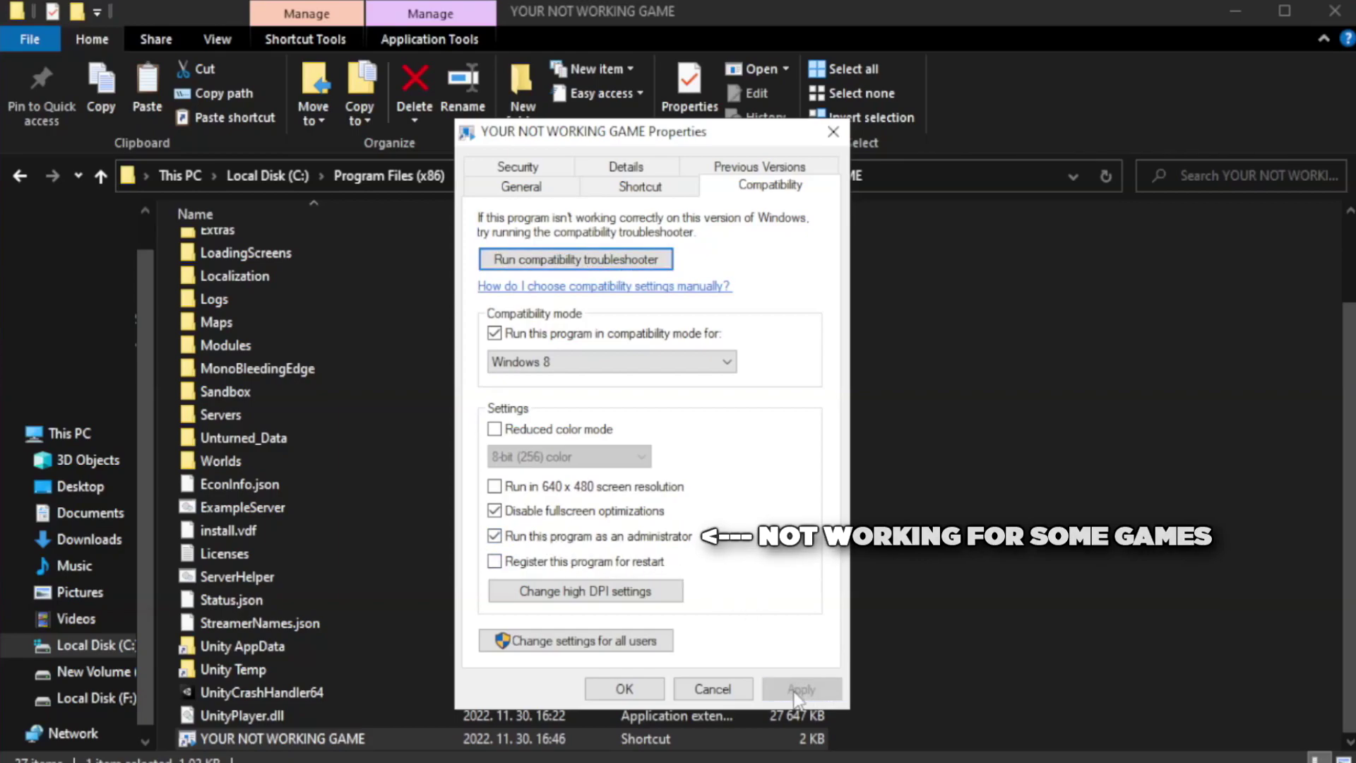
pyautogui.click(622, 691)
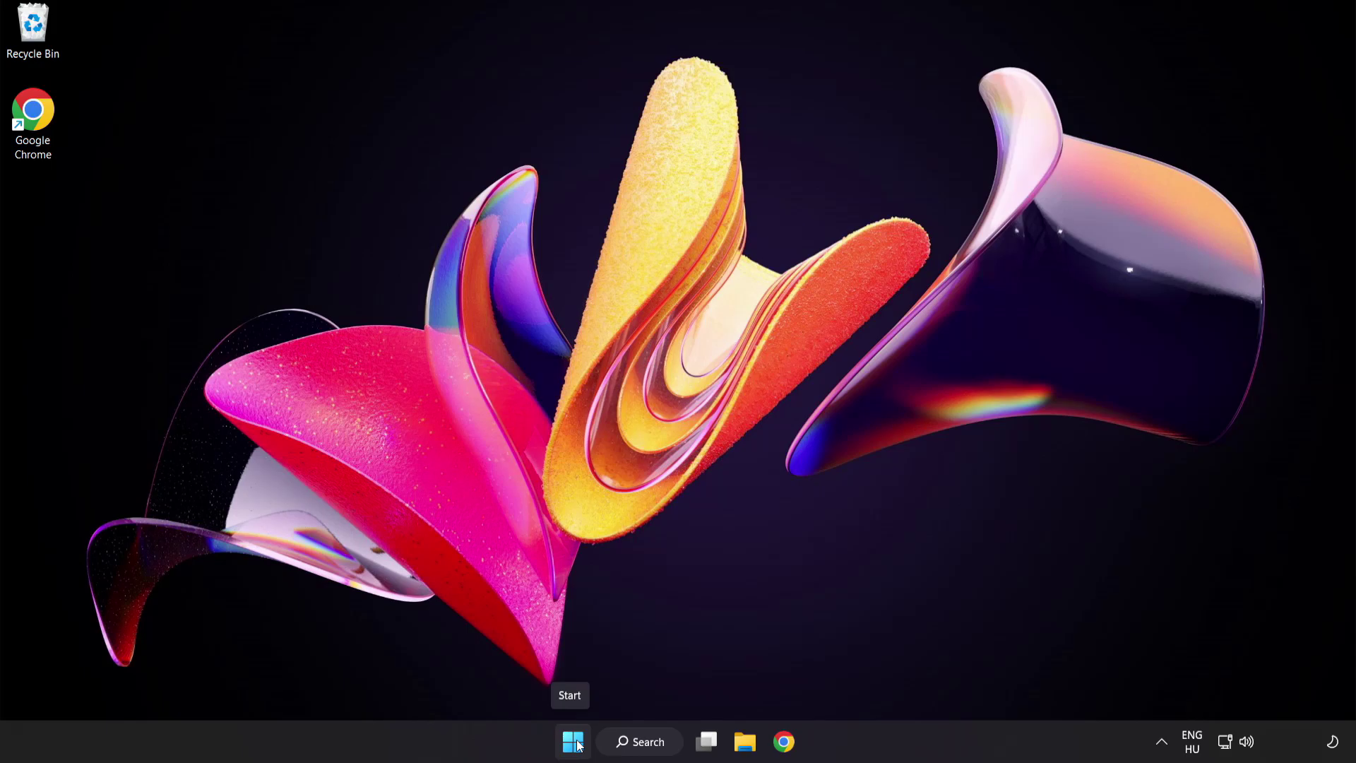
# Step: Launch Task Manager from the Start button's context menu and show its Startup apps list
pyautogui.rightClick(578, 745)
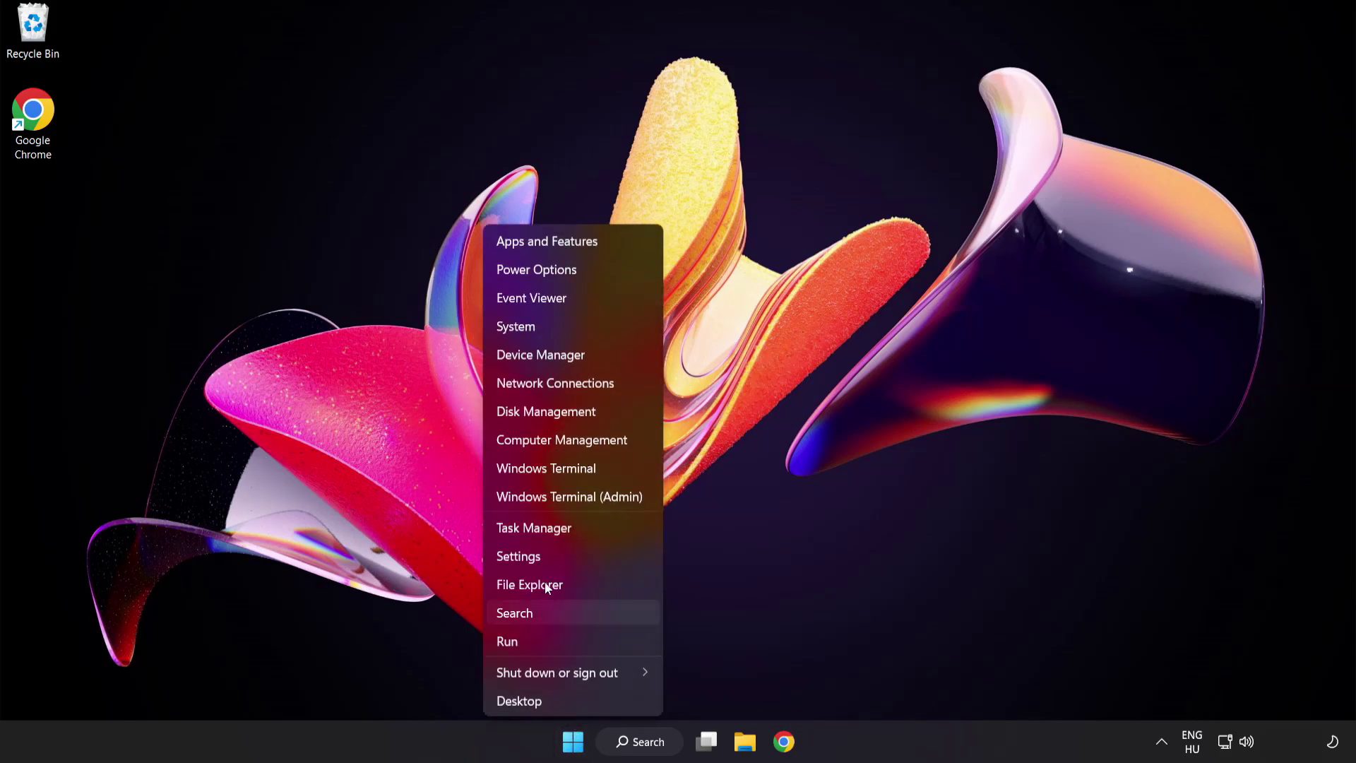
pyautogui.click(587, 528)
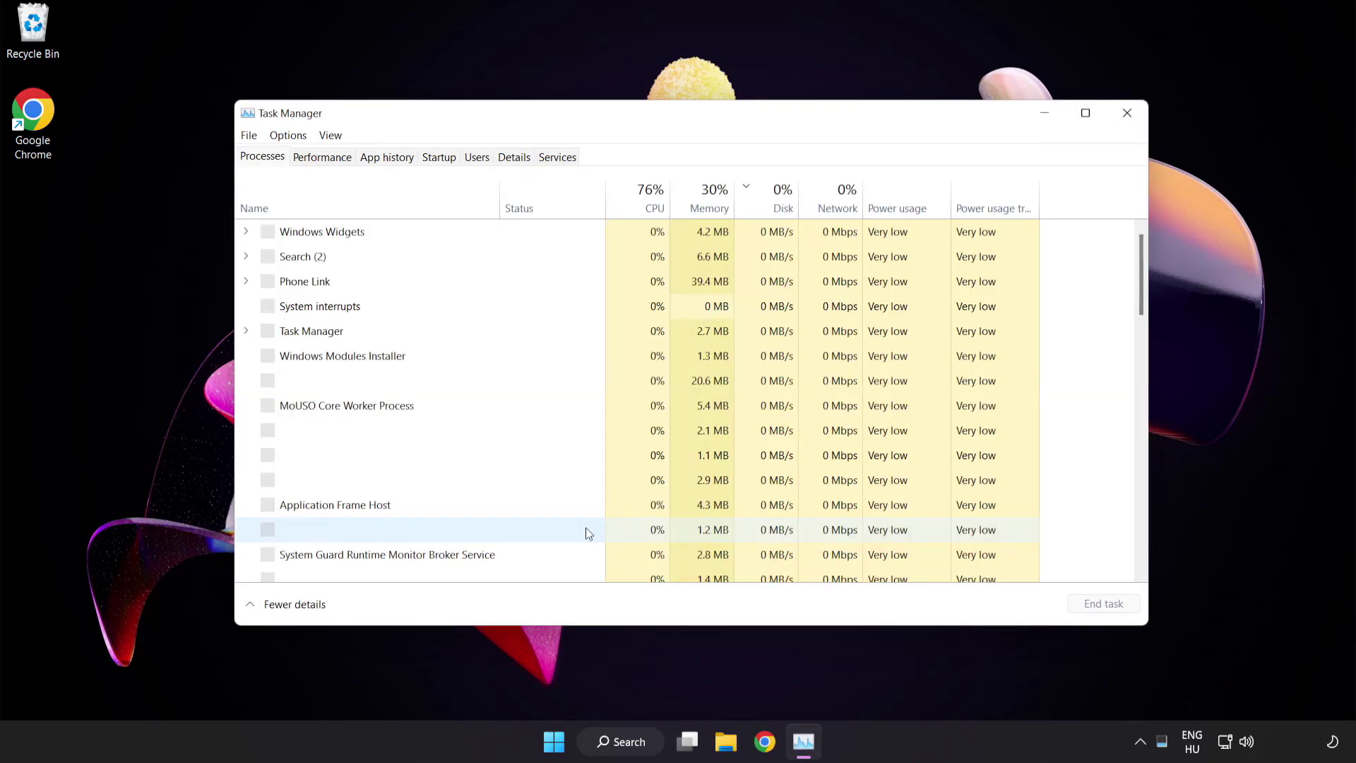
pyautogui.click(445, 159)
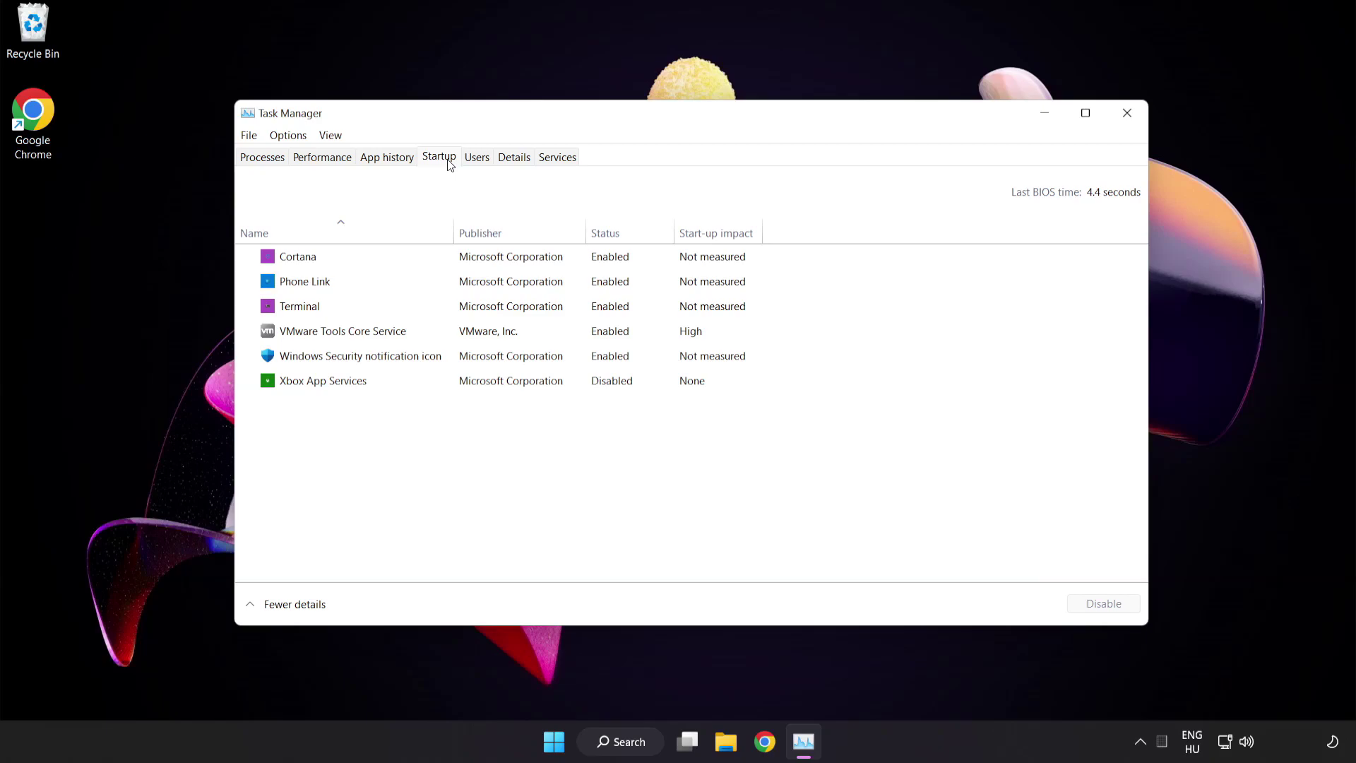
# Step: Disable Cortana, Phone Link, Terminal and Windows Security notification icon as startup apps
pyautogui.click(450, 263)
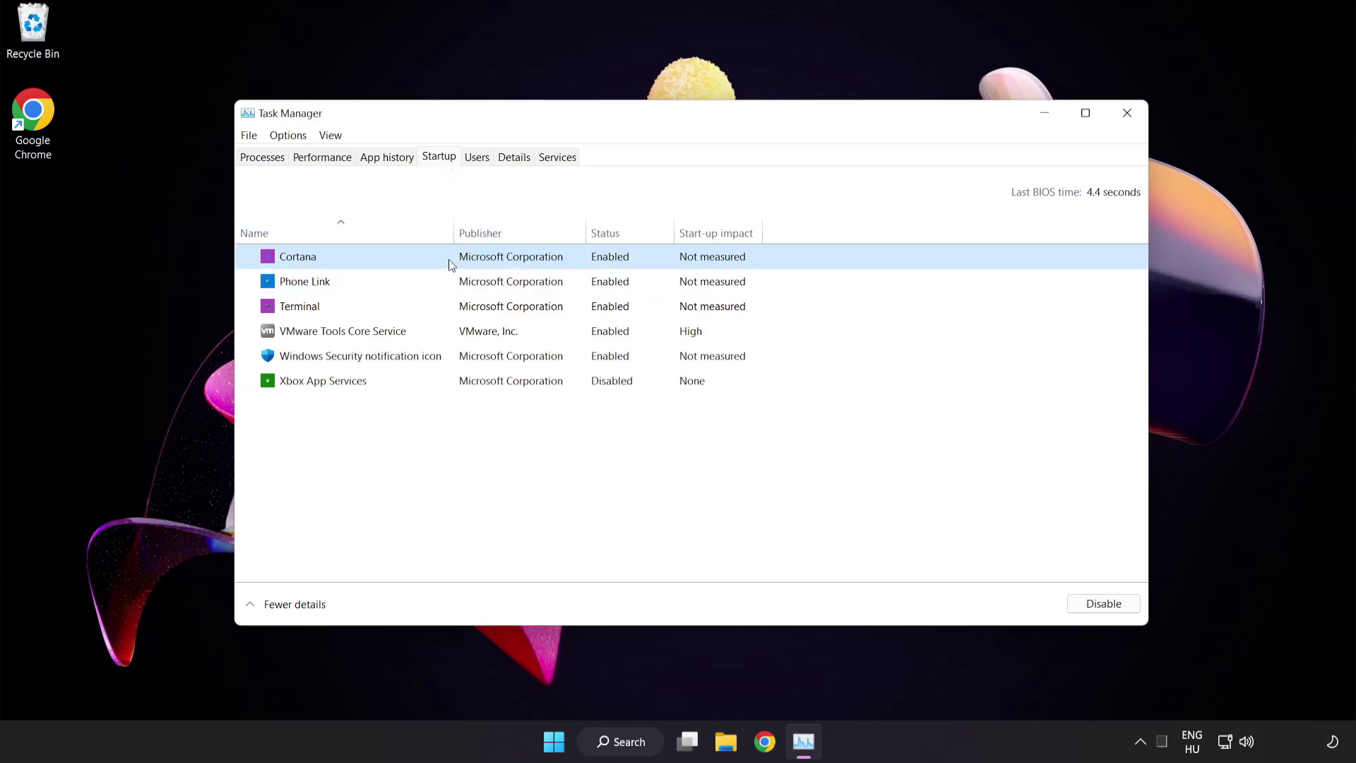
pyautogui.click(1103, 604)
pyautogui.click(418, 278)
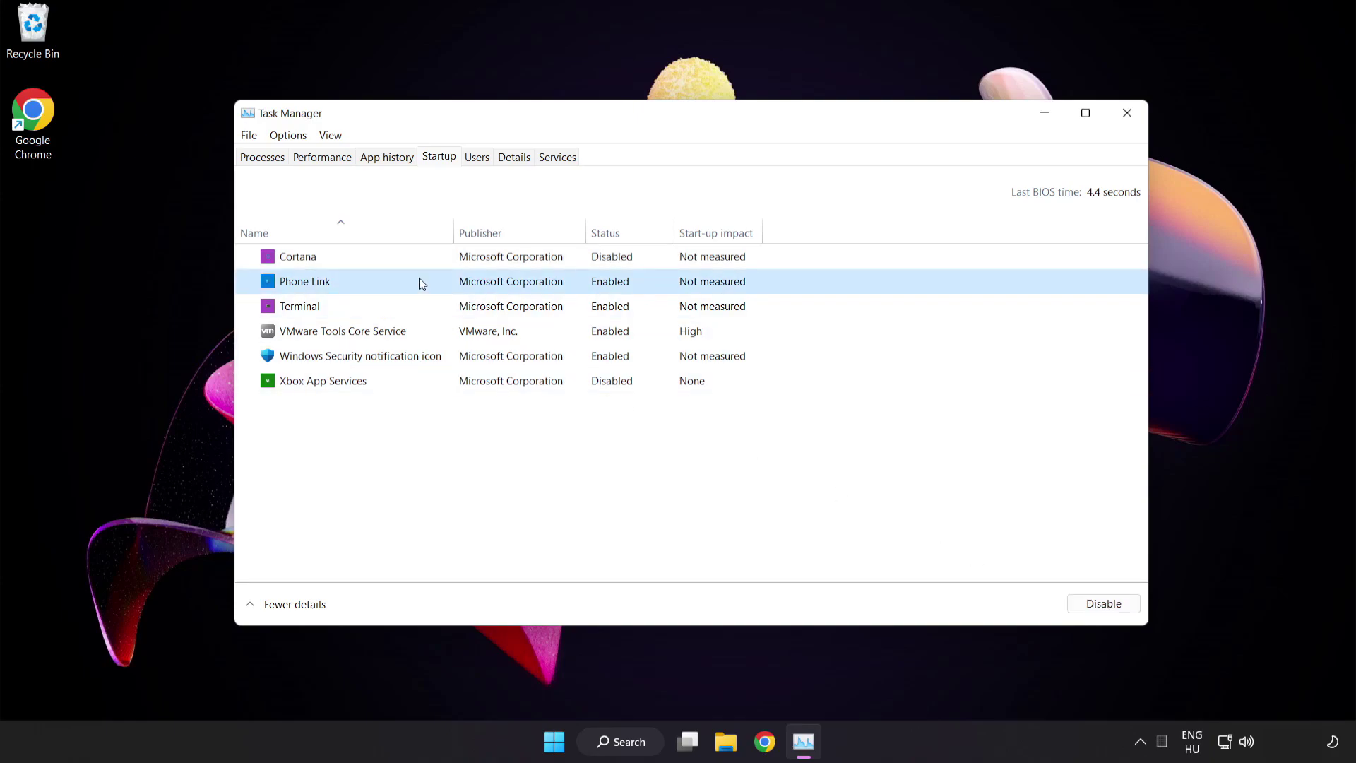
pyautogui.click(1098, 612)
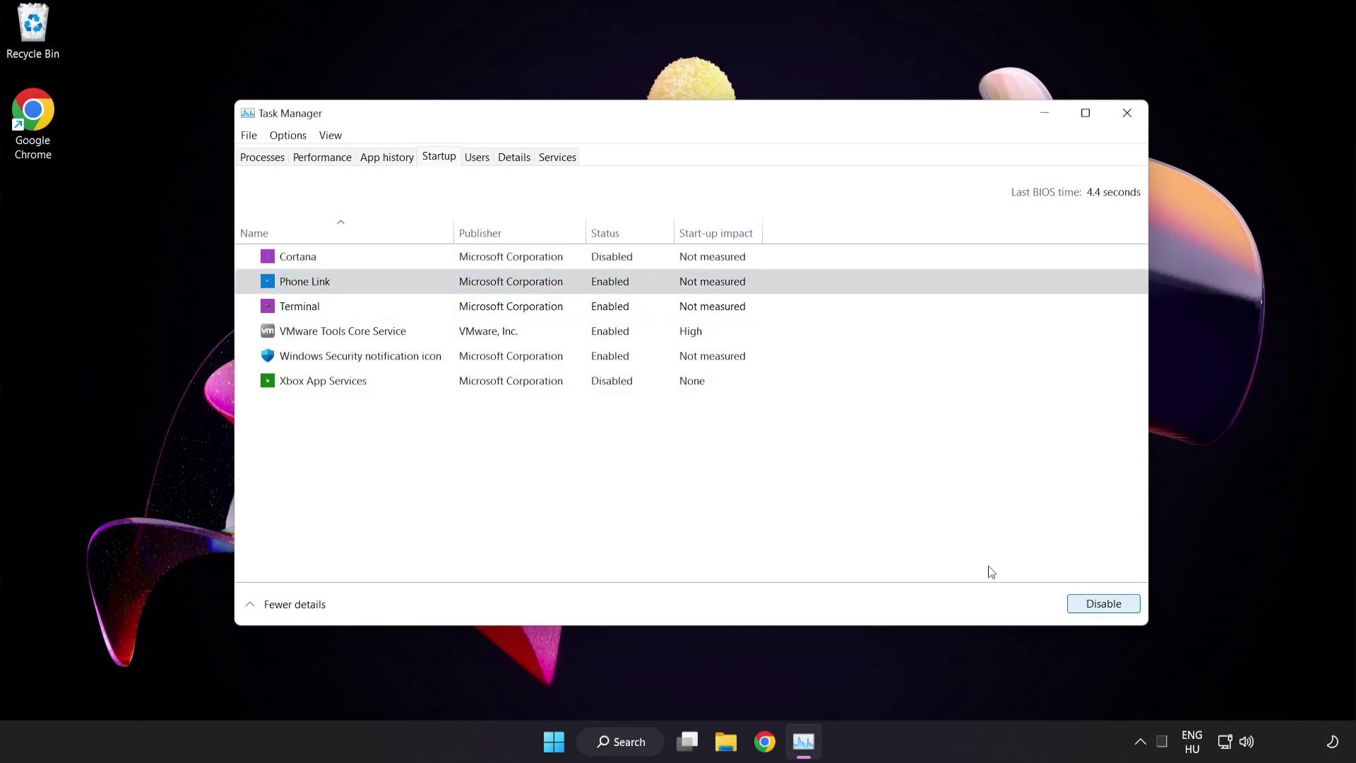
pyautogui.click(439, 311)
pyautogui.click(1084, 602)
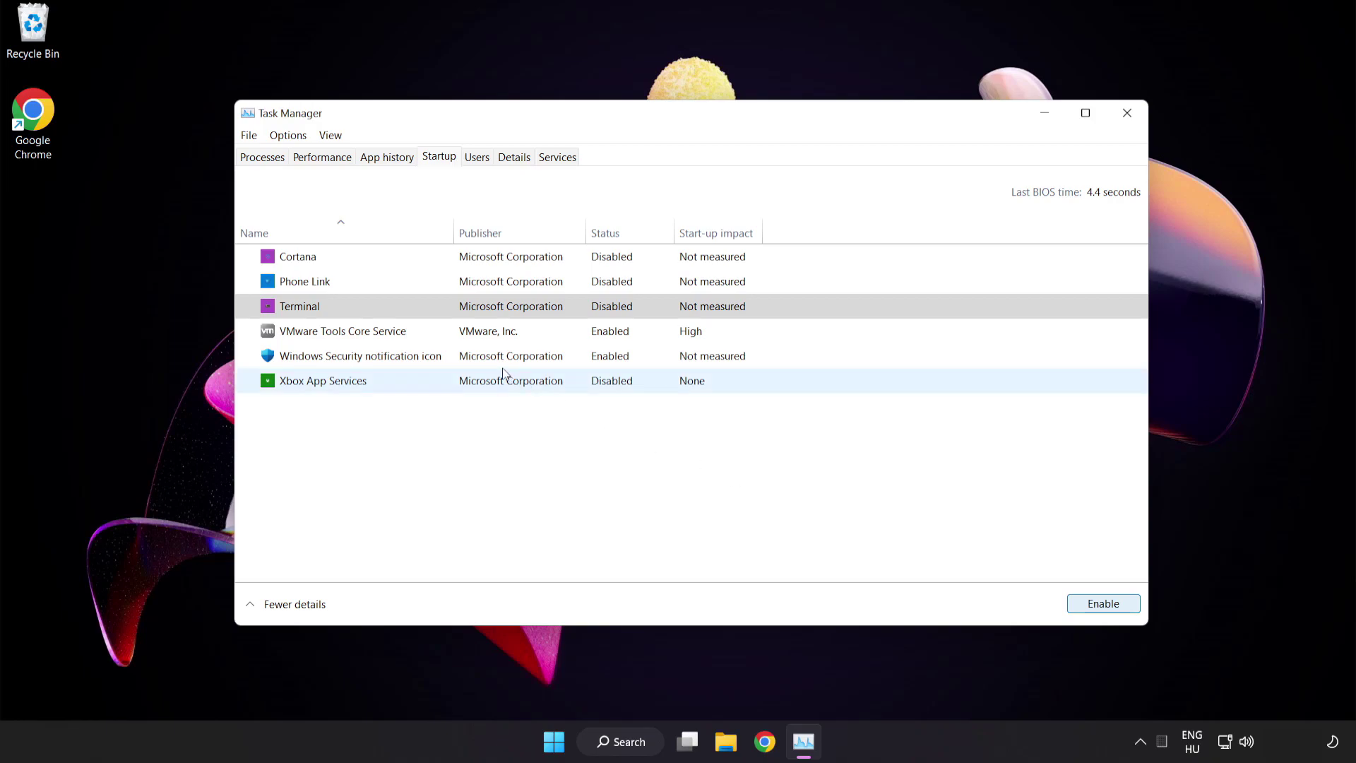
pyautogui.click(460, 357)
pyautogui.click(1093, 605)
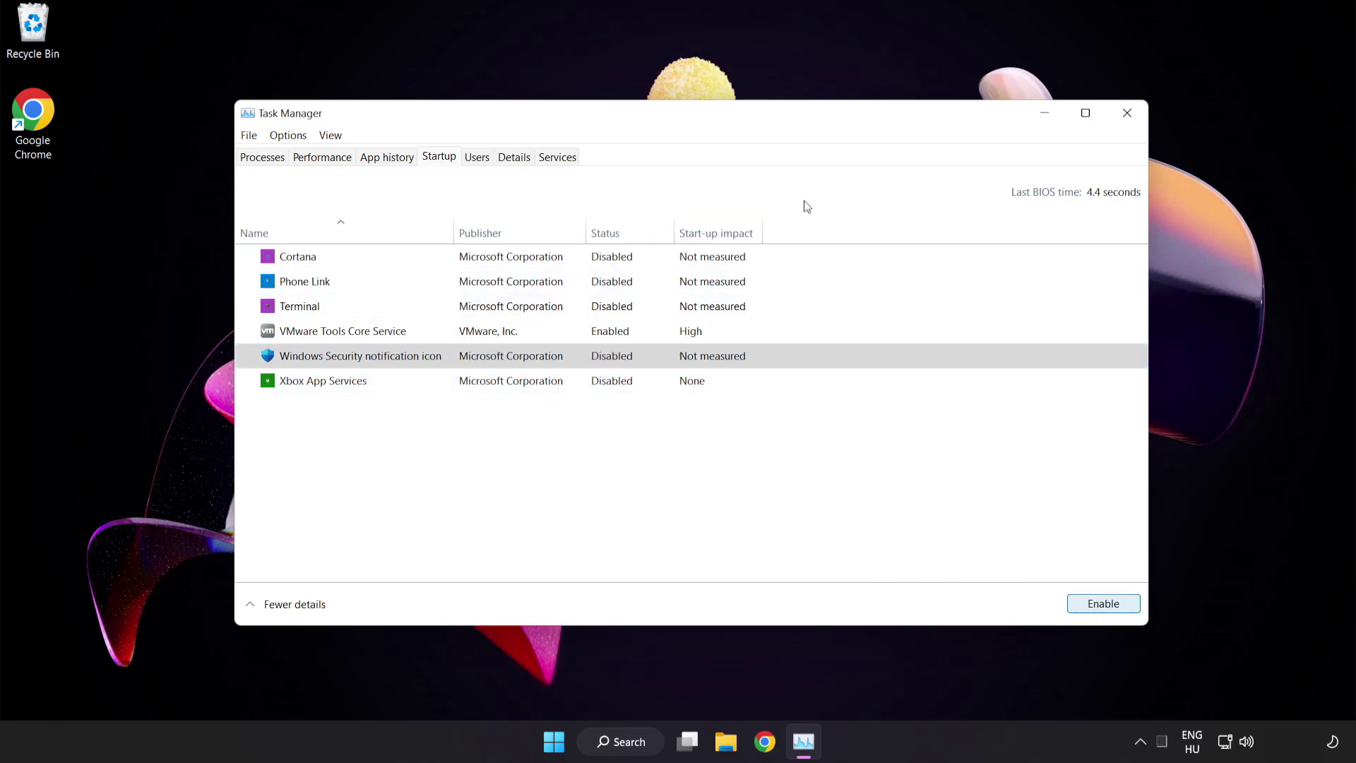
# Step: Close Task Manager and launch Windows Security by searching 'security'
pyautogui.click(1128, 114)
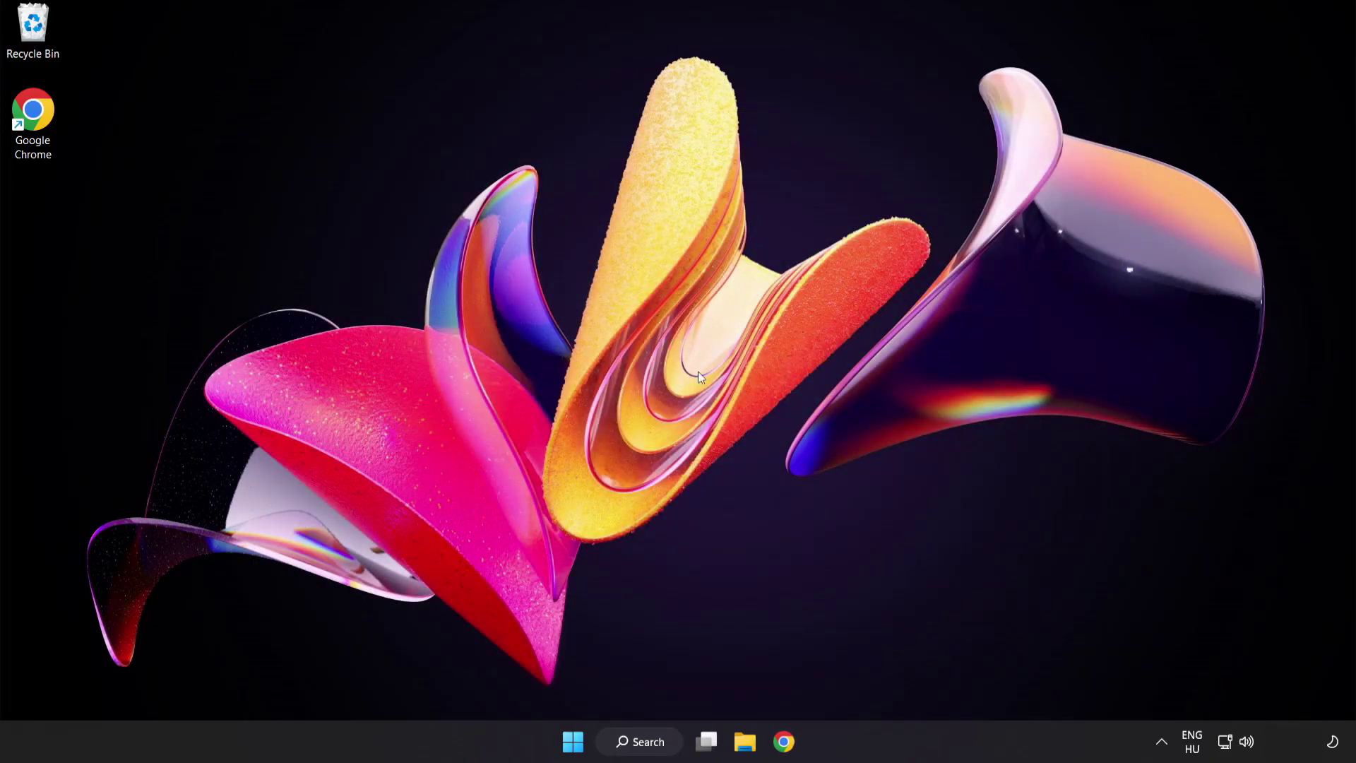
pyautogui.click(651, 743)
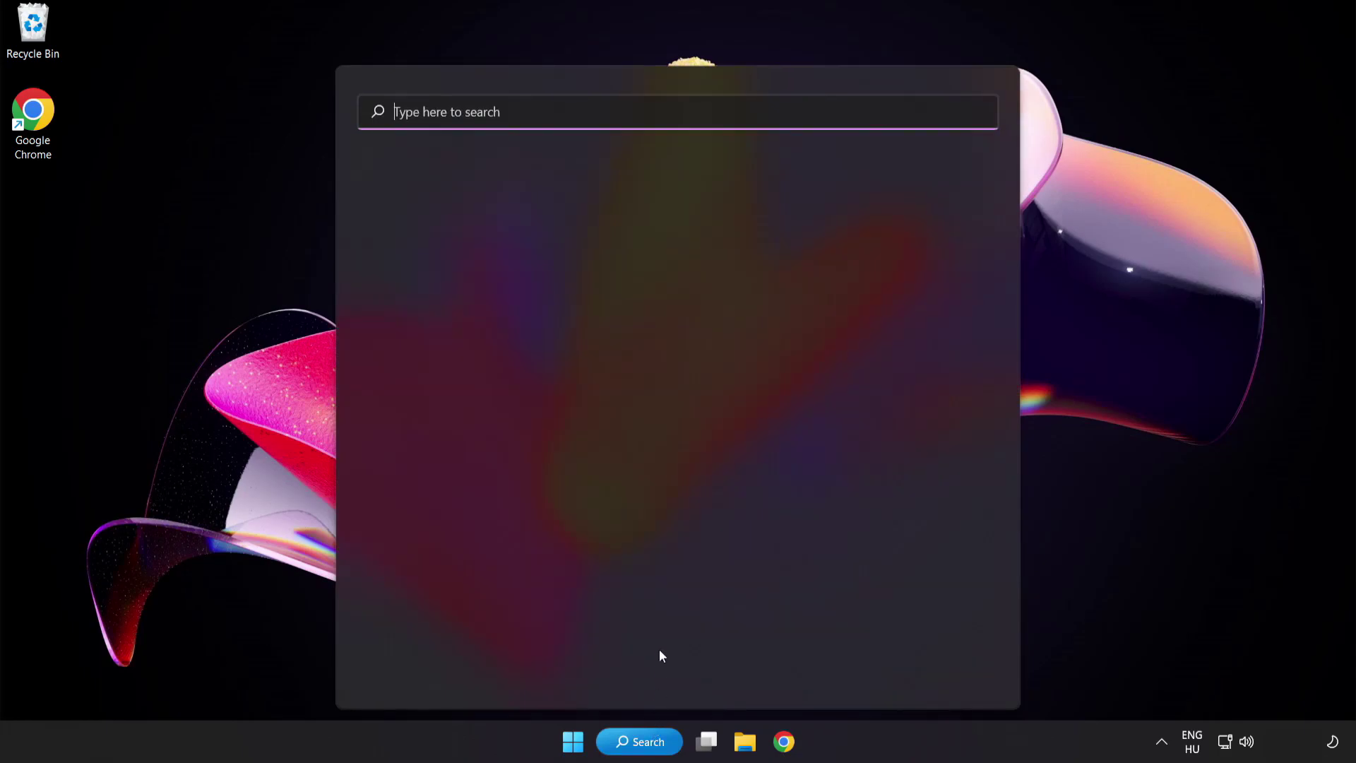
pyautogui.write('sec')
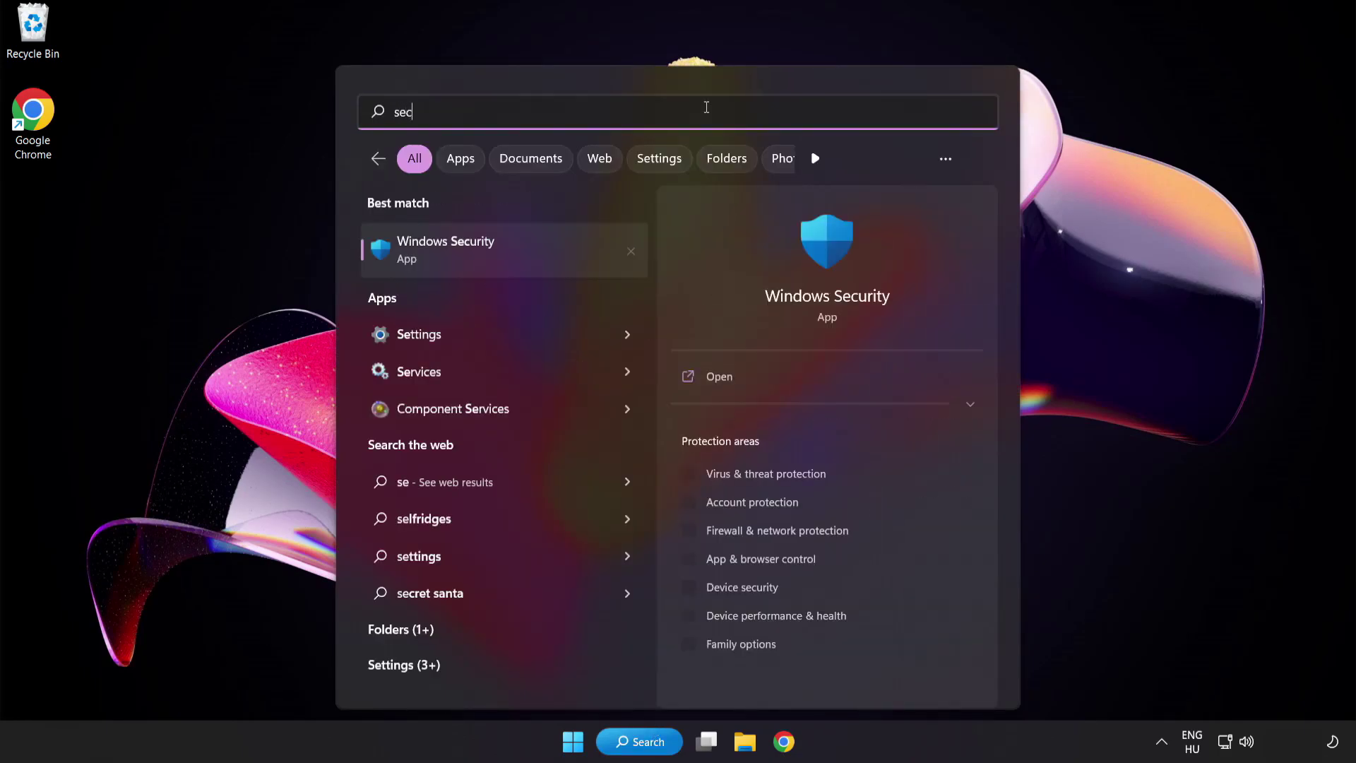
pyautogui.write('urity')
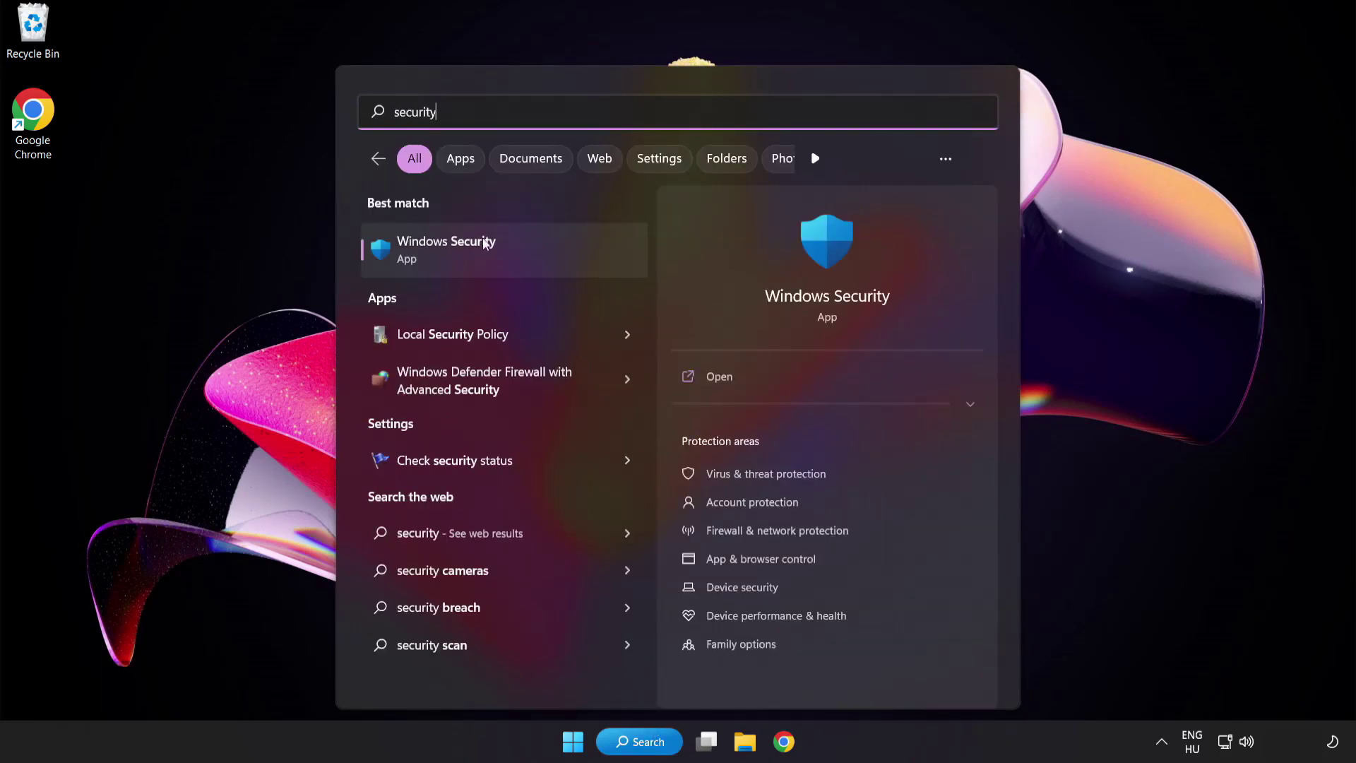
pyautogui.click(513, 253)
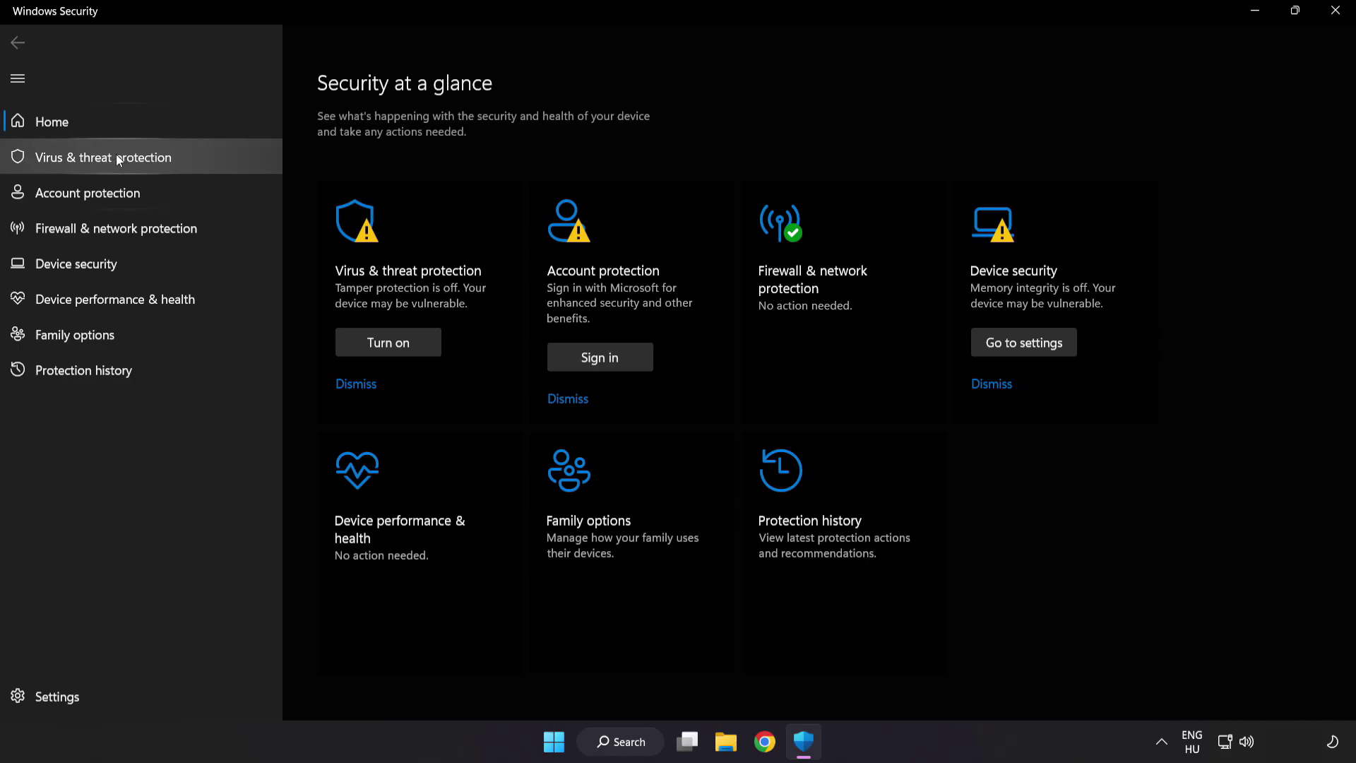
# Step: Open the Virus & threat protection settings page and scroll down to Exclusions
pyautogui.click(205, 155)
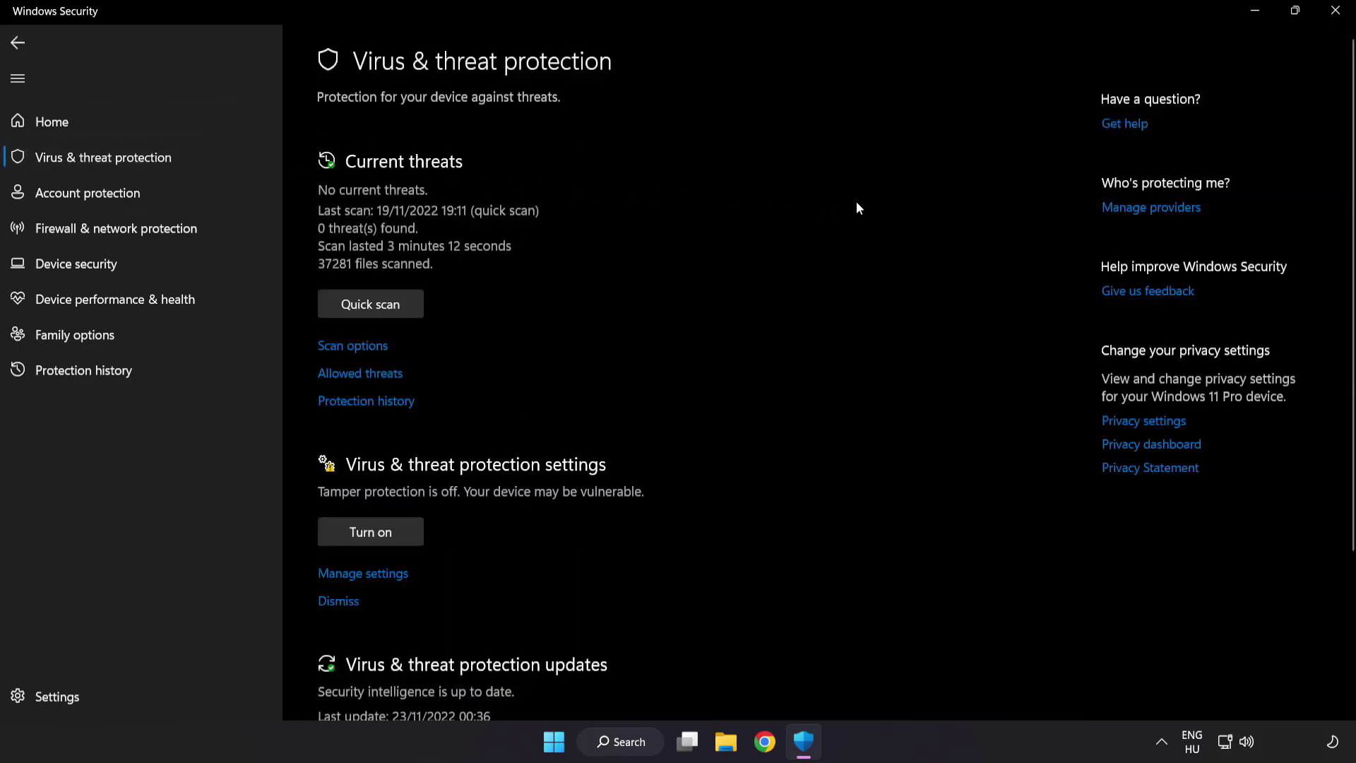
pyautogui.scroll(-3, 858, 207)
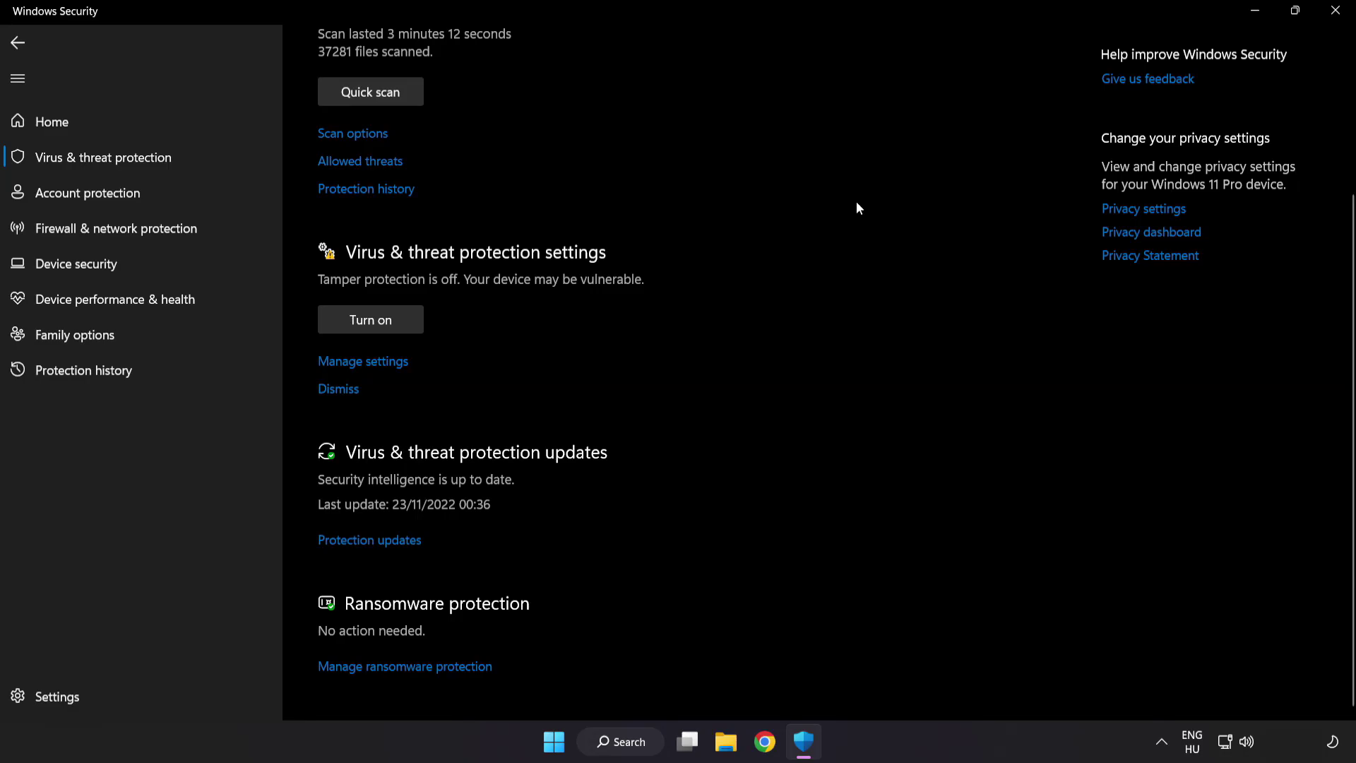
pyautogui.click(372, 361)
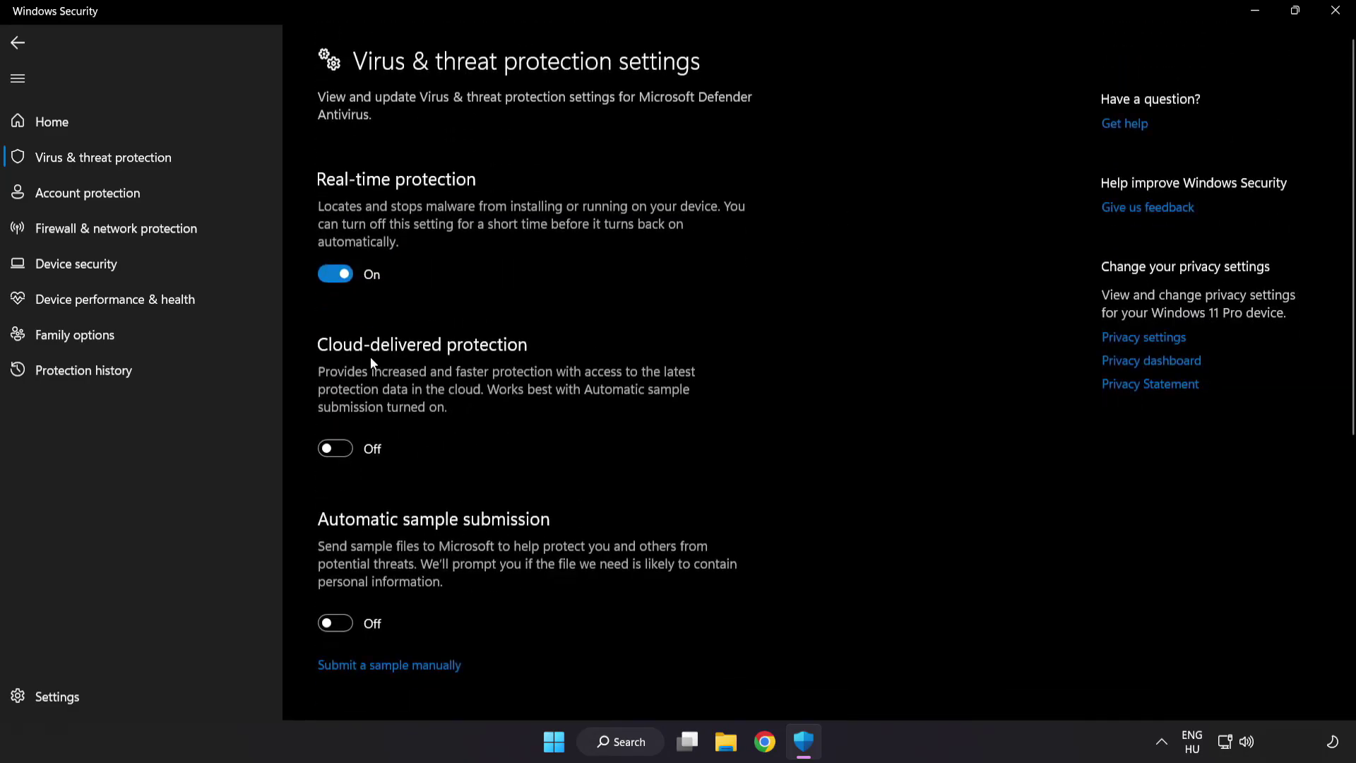
pyautogui.scroll(-7, 789, 371)
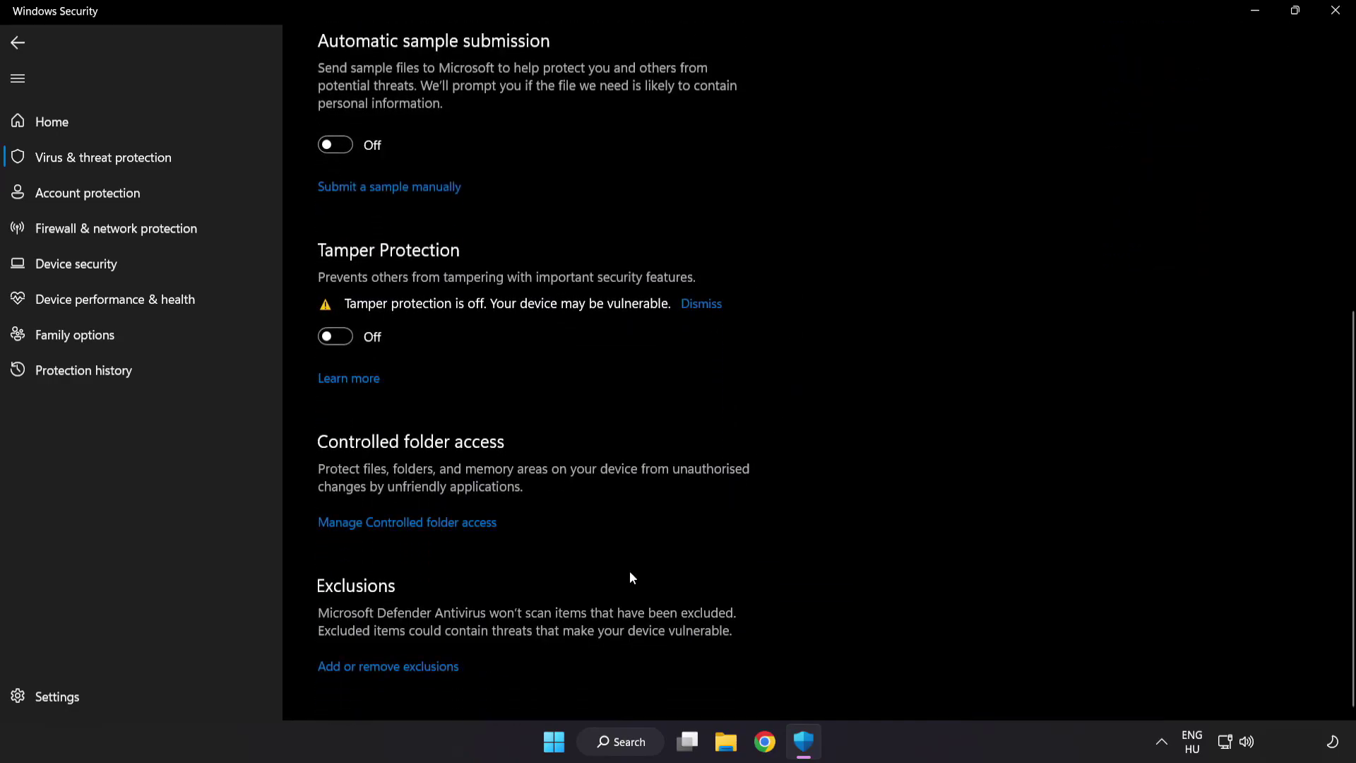
# Step: Open Add or remove exclusions and start adding a File exclusion
pyautogui.click(395, 667)
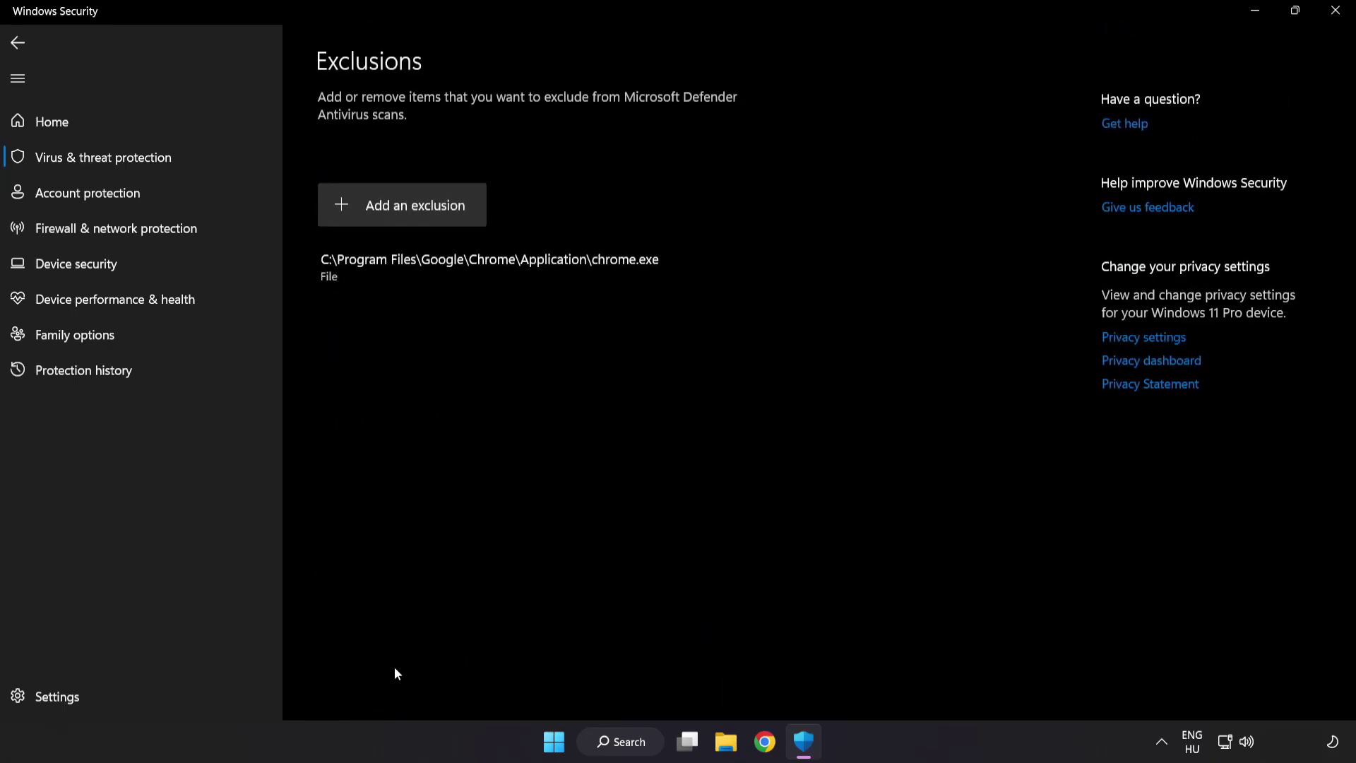
pyautogui.click(404, 214)
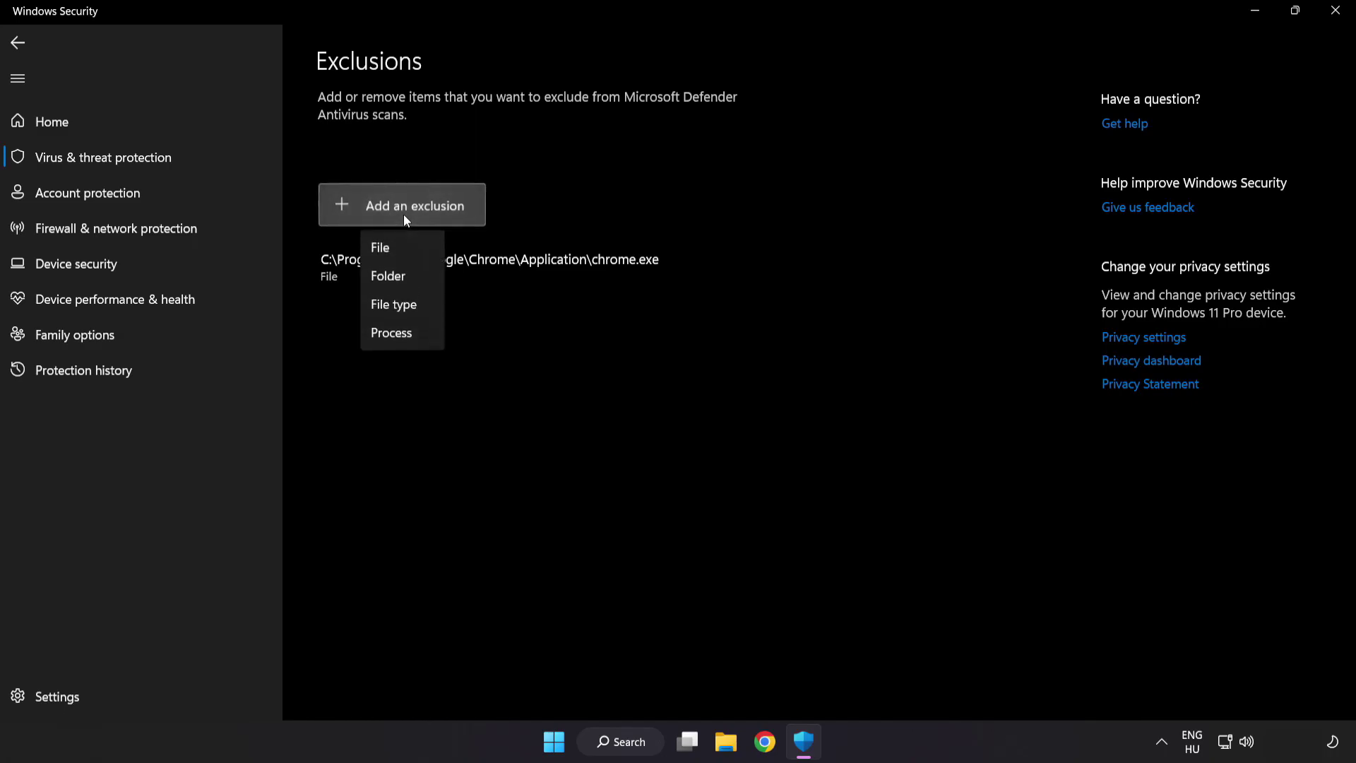
pyautogui.click(394, 252)
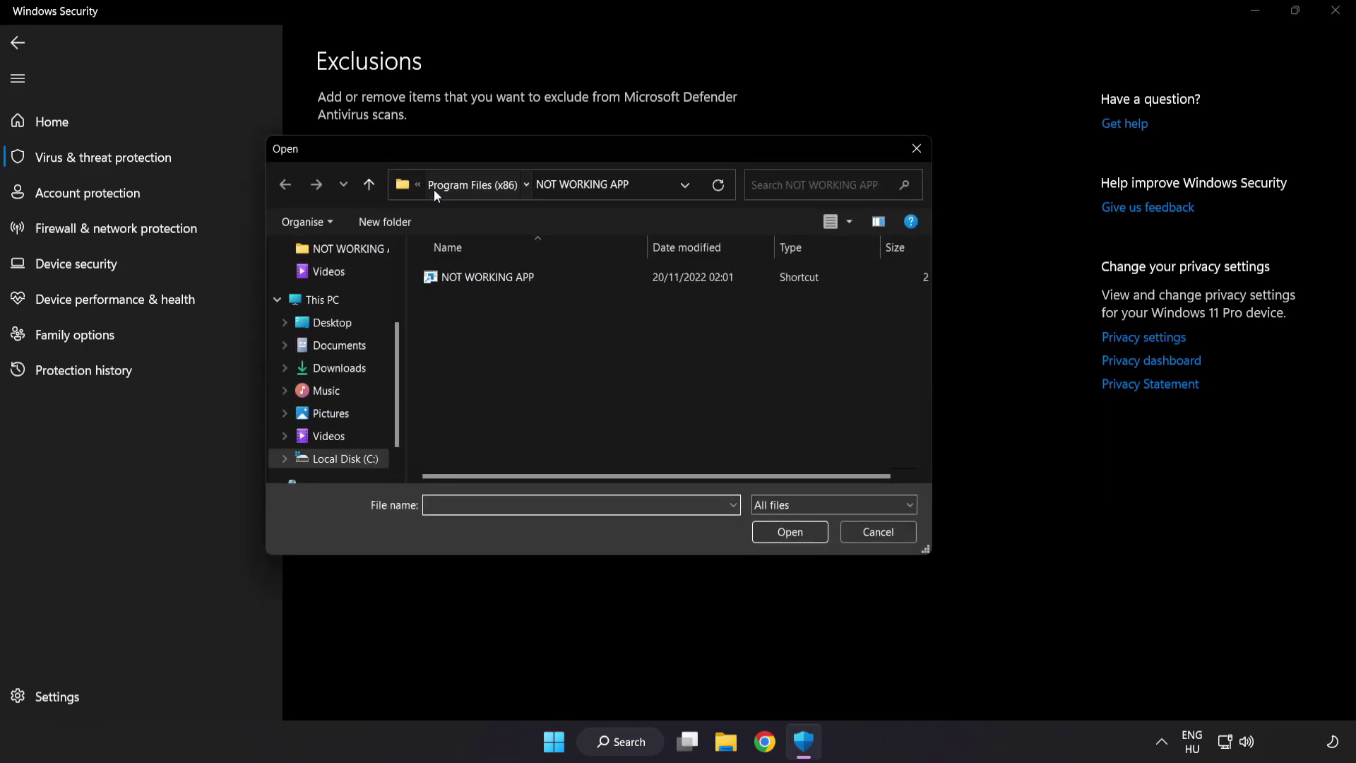
# Step: Browse to C:\Program Files (x86)\NOT WORKING APP and choose its shortcut as the excluded file
pyautogui.click(436, 188)
pyautogui.click(444, 184)
pyautogui.click(445, 184)
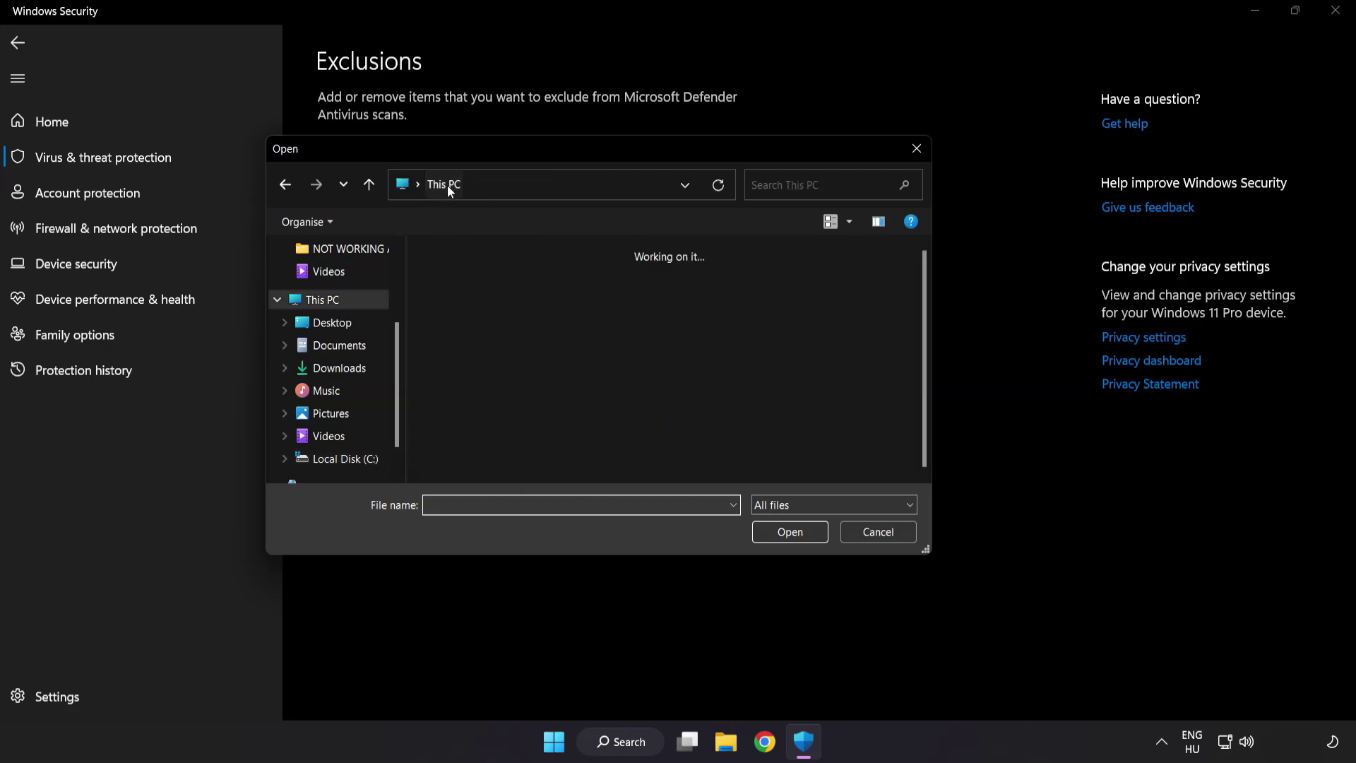
pyautogui.doubleClick(505, 463)
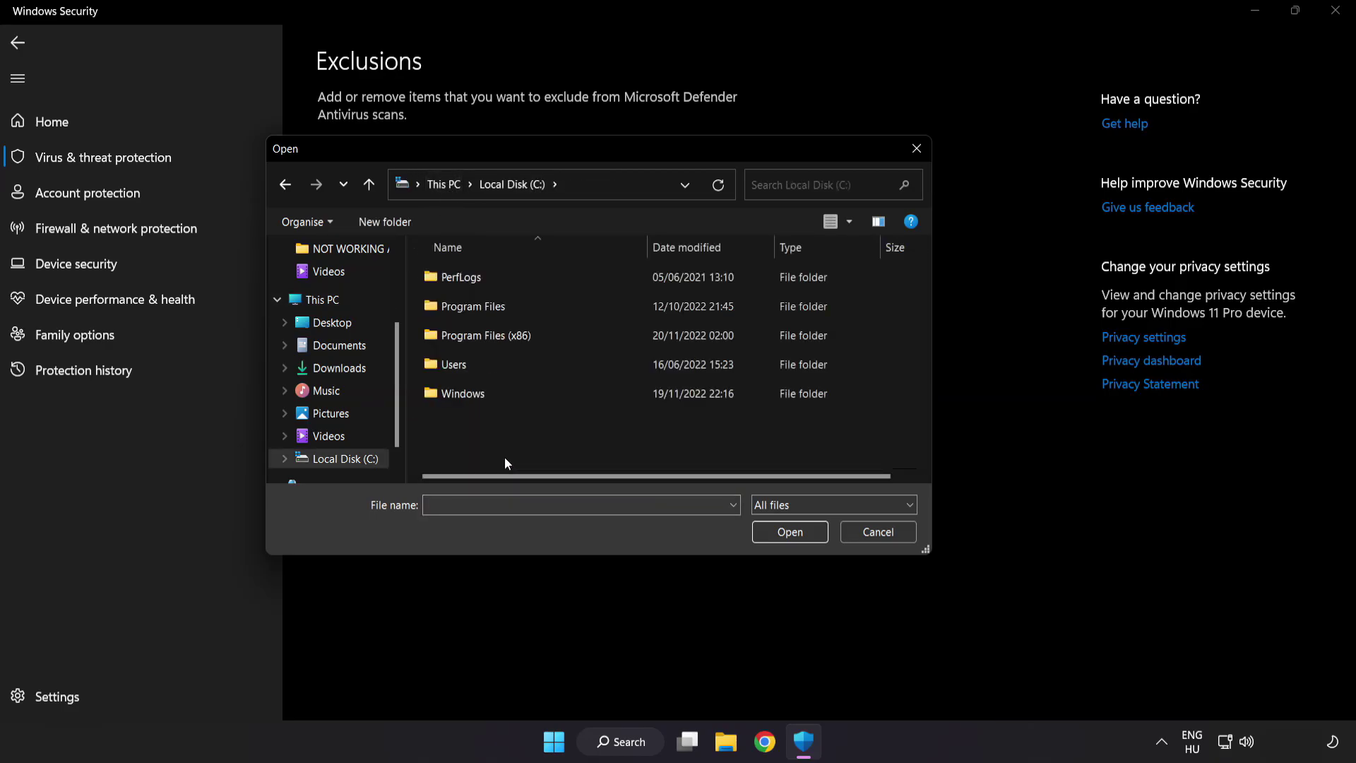
pyautogui.doubleClick(520, 328)
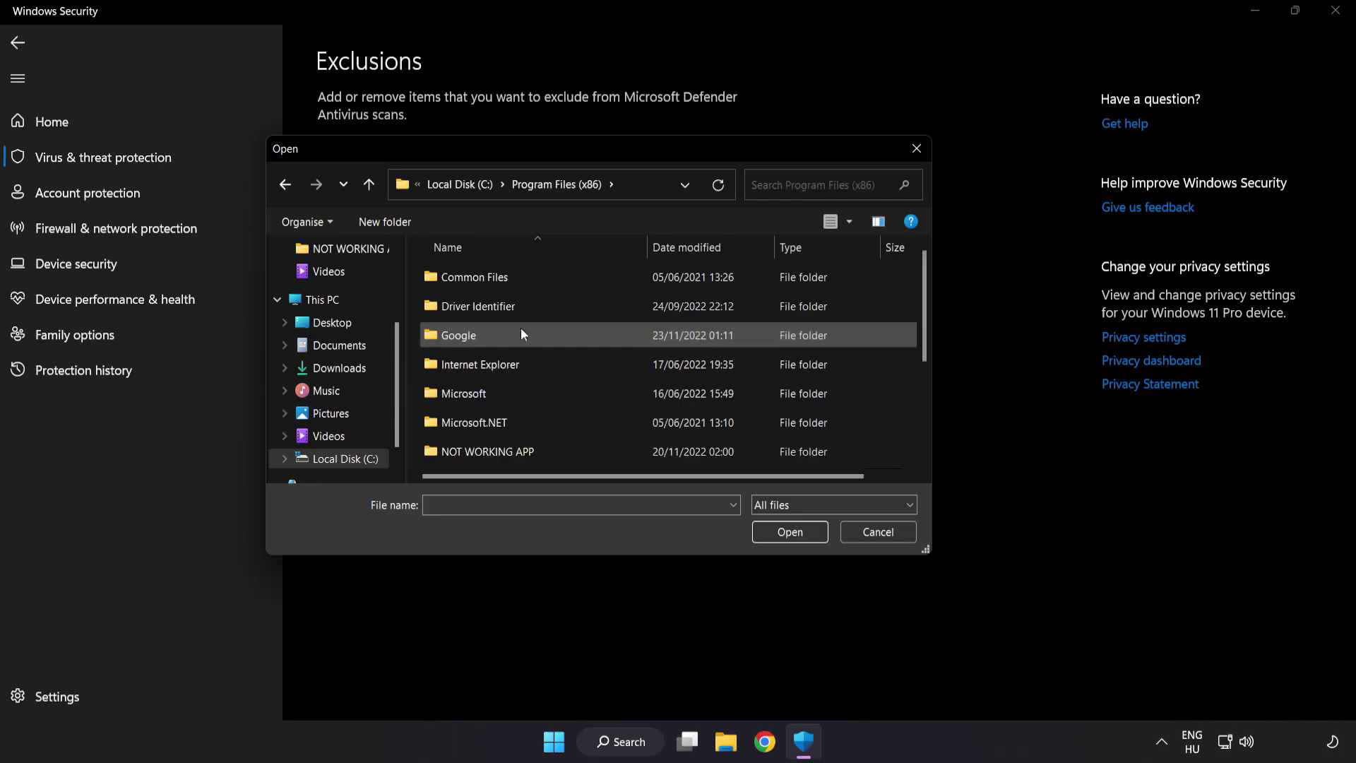
pyautogui.scroll(-1, 502, 452)
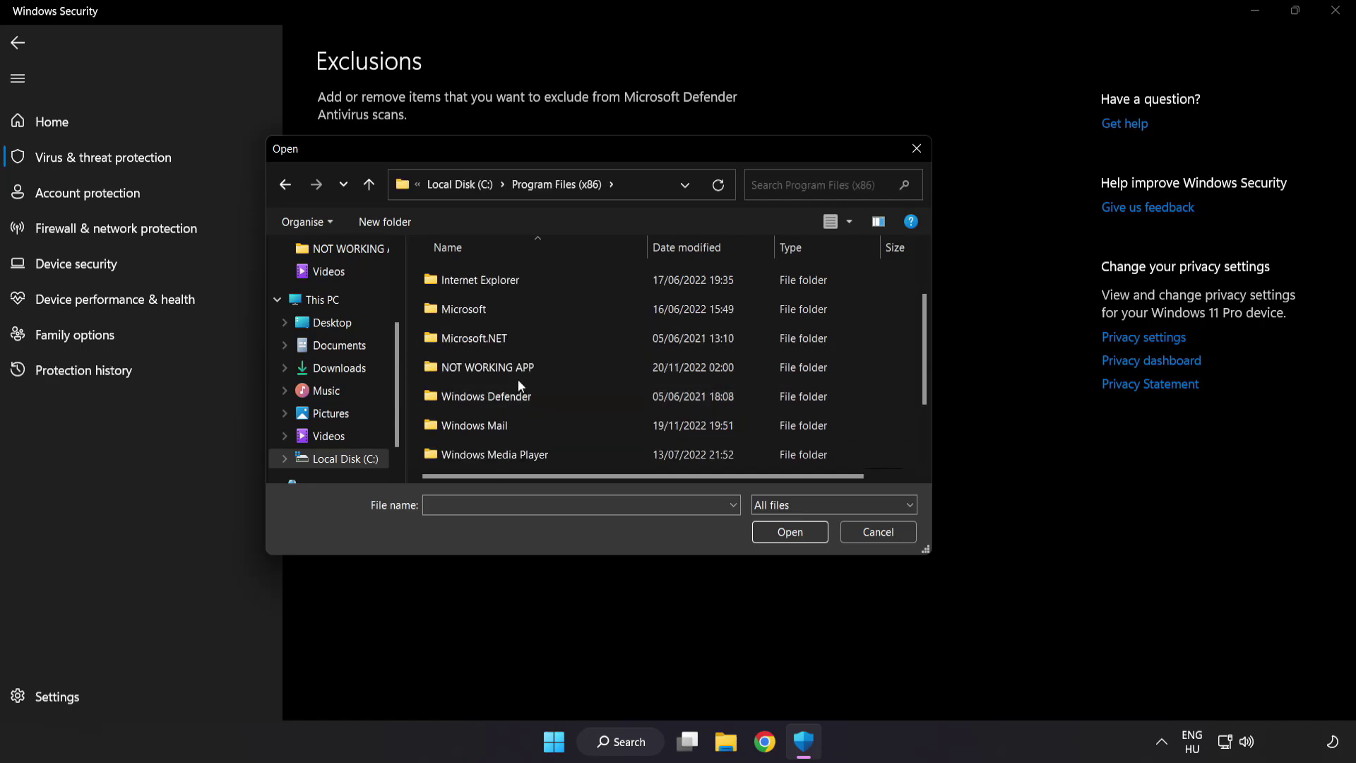
pyautogui.doubleClick(539, 368)
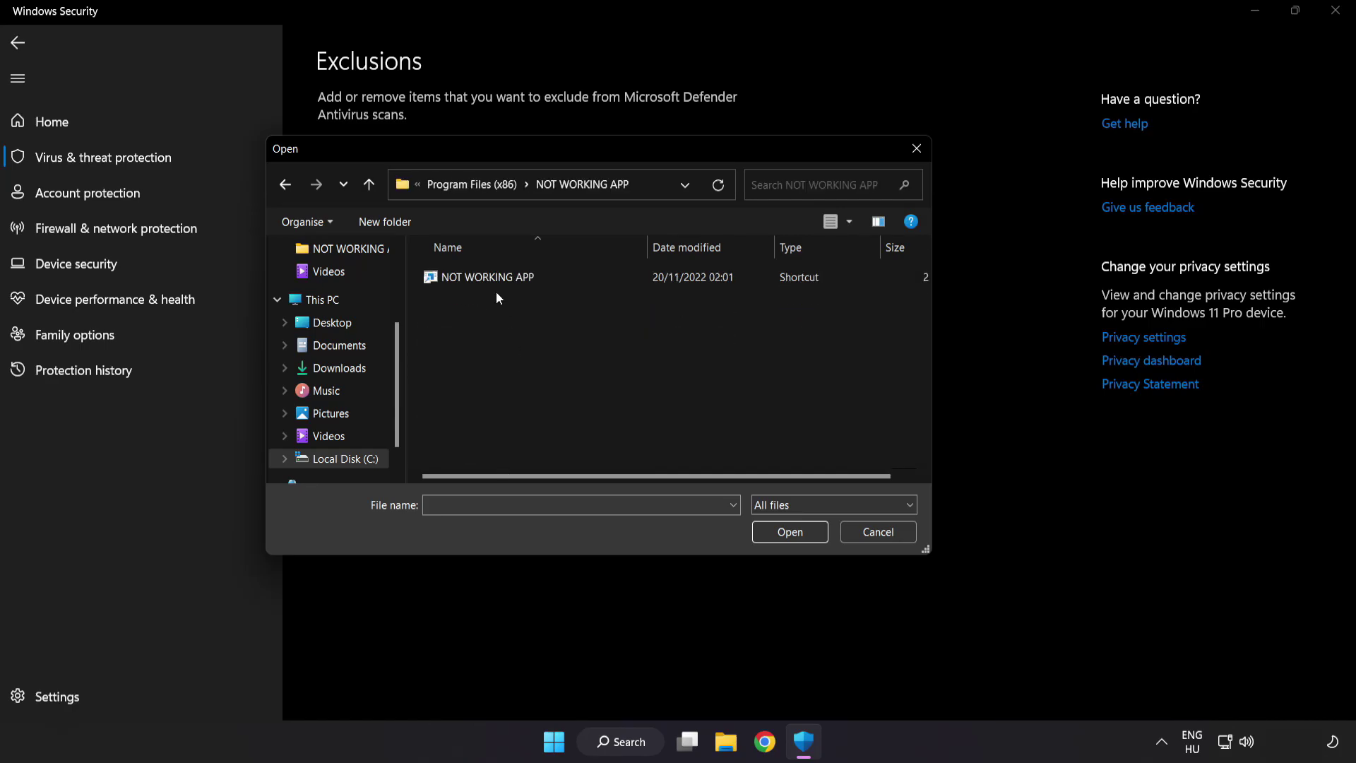
pyautogui.click(456, 280)
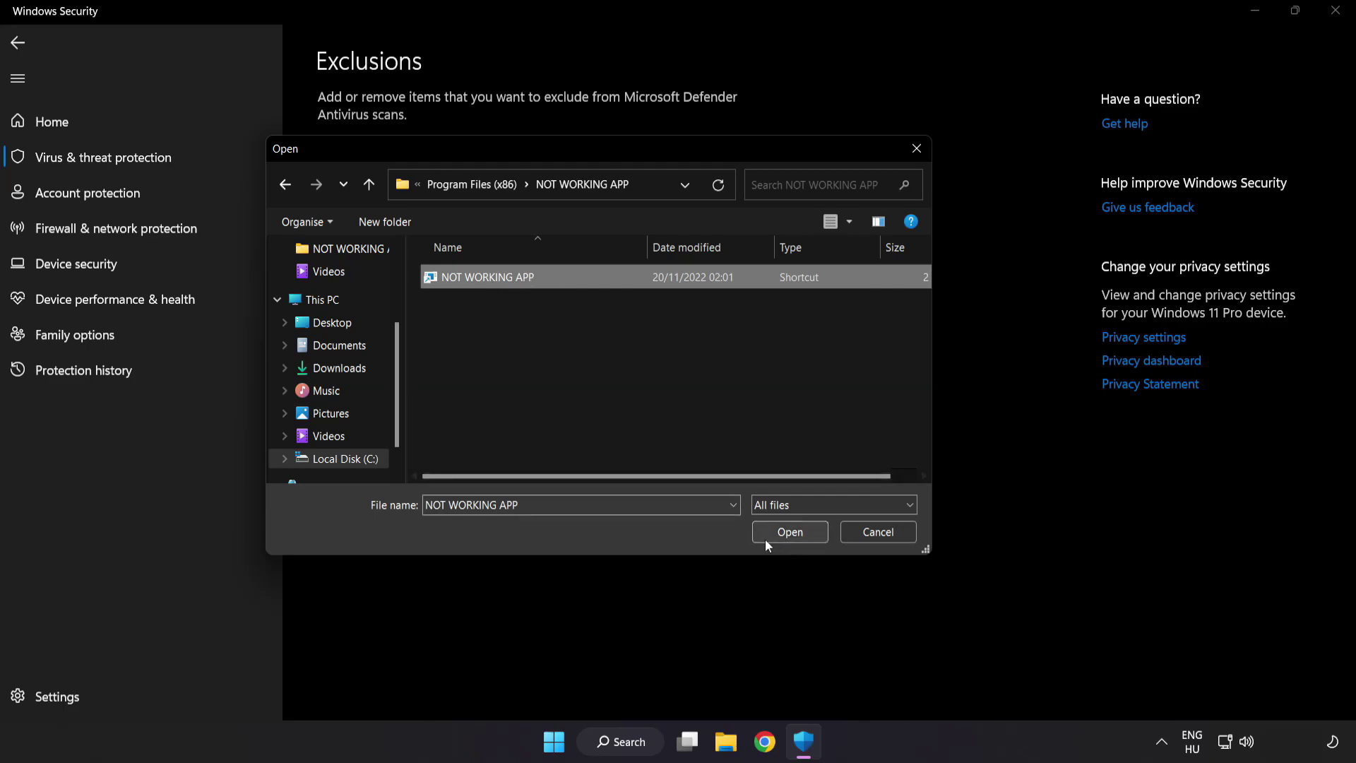
pyautogui.click(792, 536)
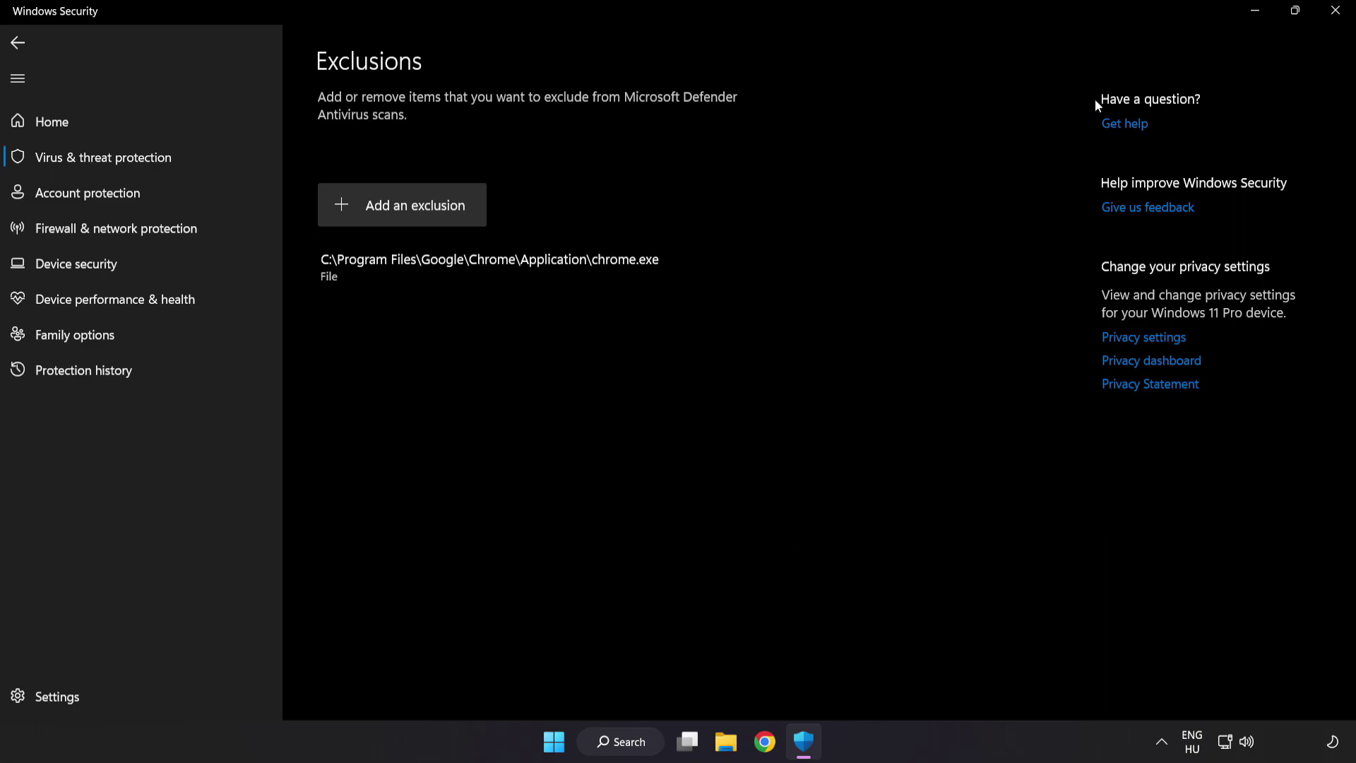
# Step: Close Windows Security and bring up the Start menu's power options, including Restart
pyautogui.click(1334, 12)
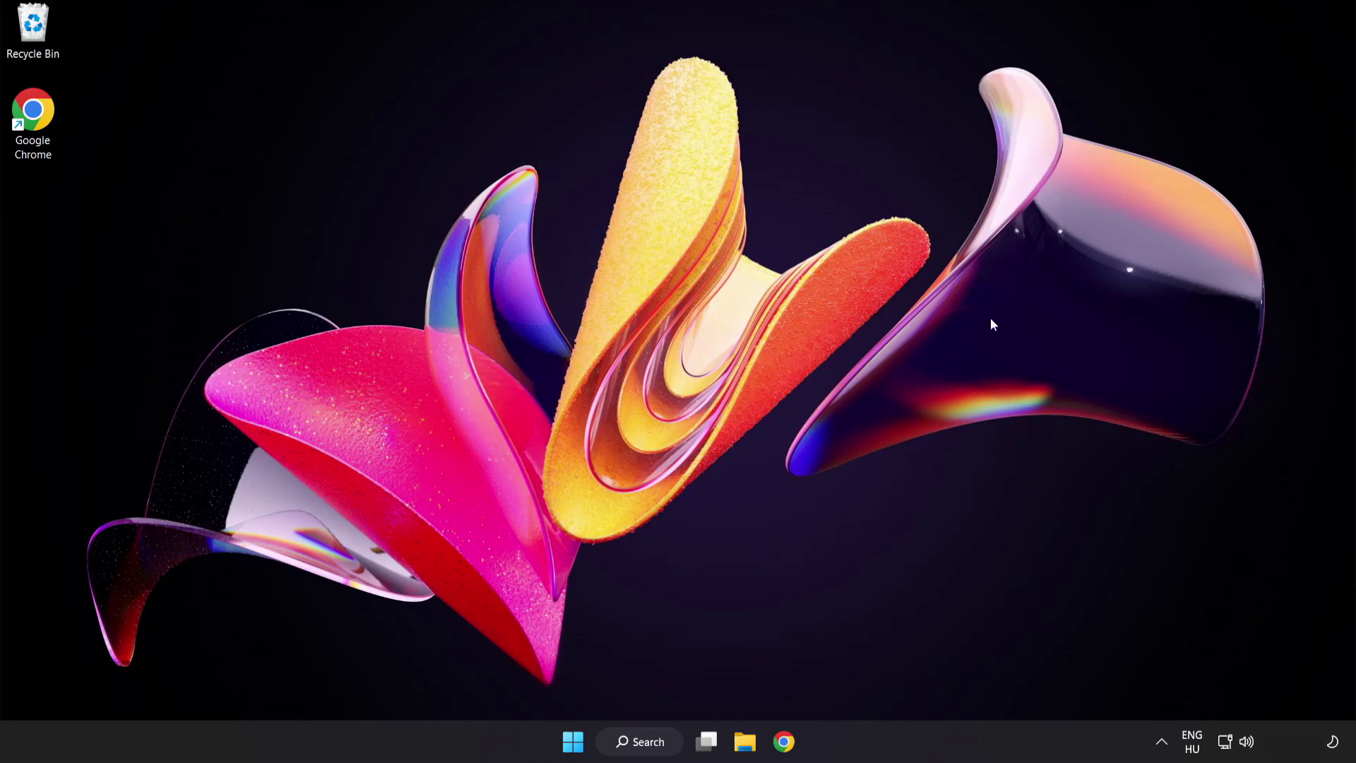
pyautogui.click(573, 741)
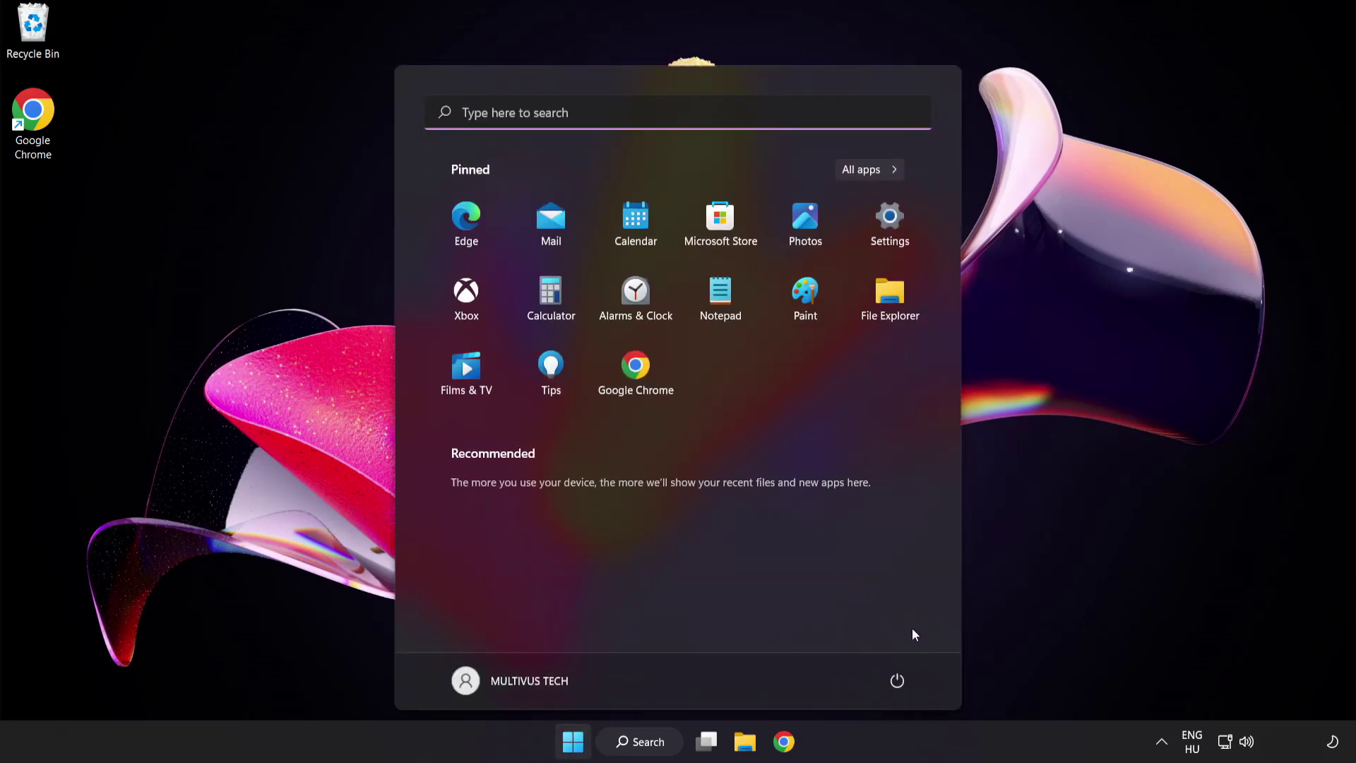
pyautogui.click(899, 682)
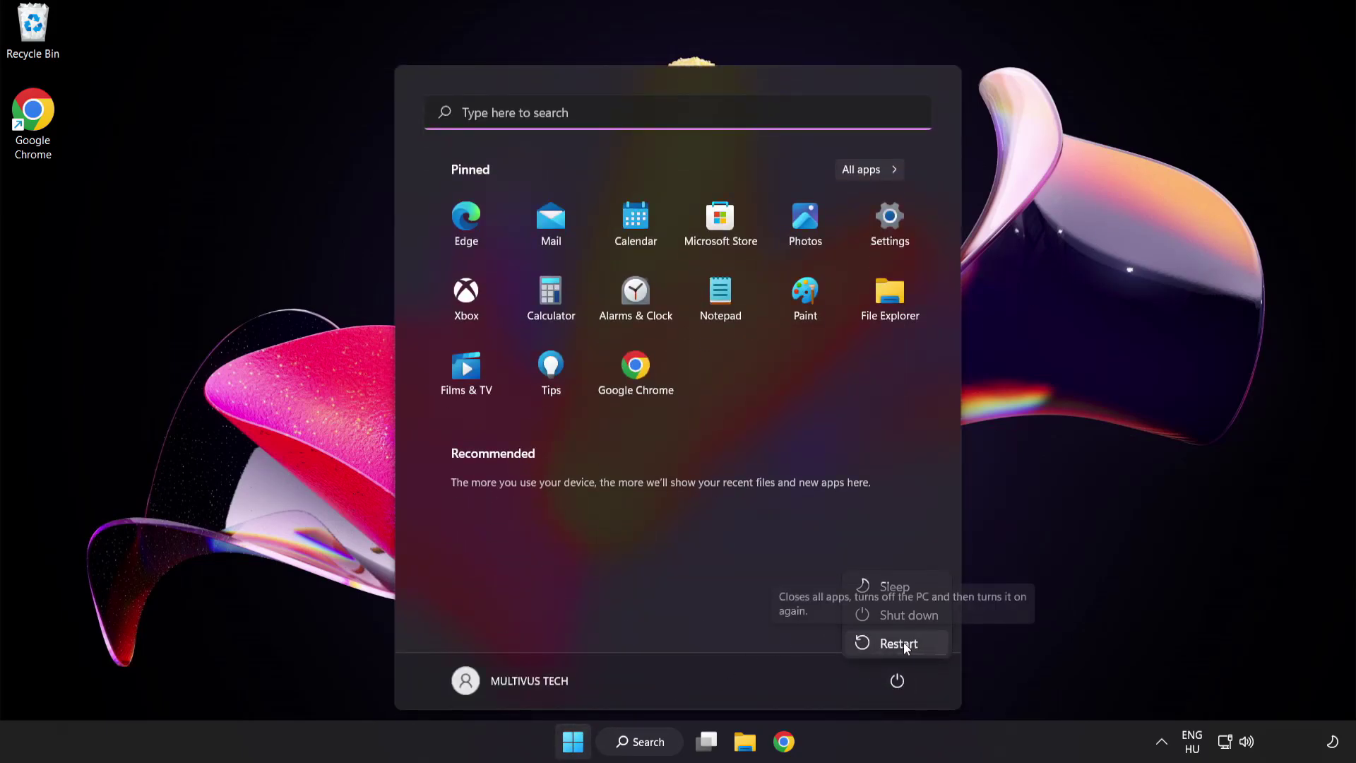